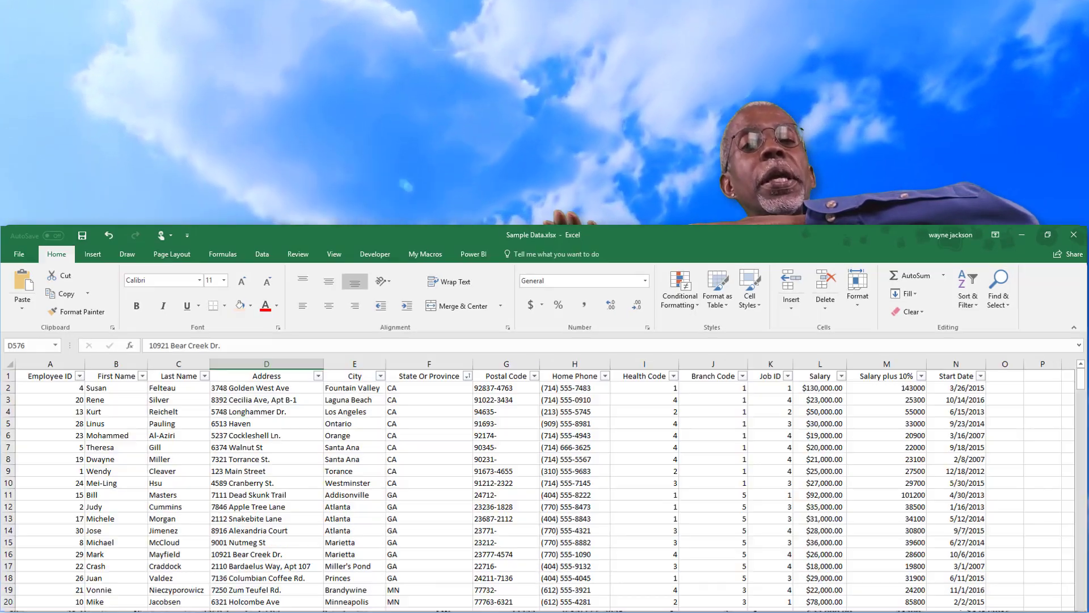
# Scroll down through the employee records on the Raw Data sheet
pyautogui.scroll(-8, 539, 488)
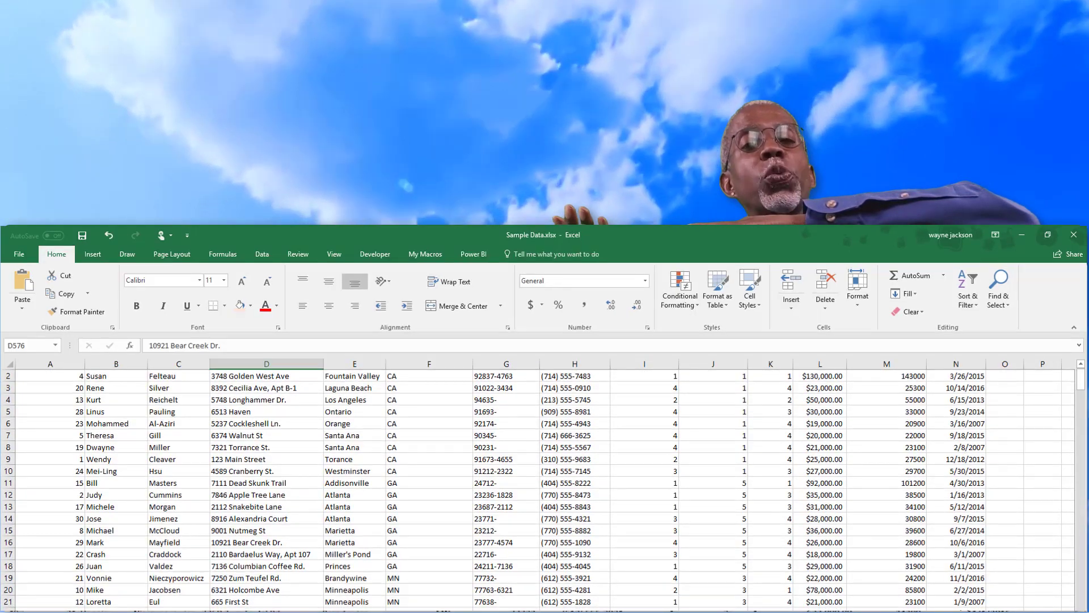
pyautogui.scroll(-11, 539, 488)
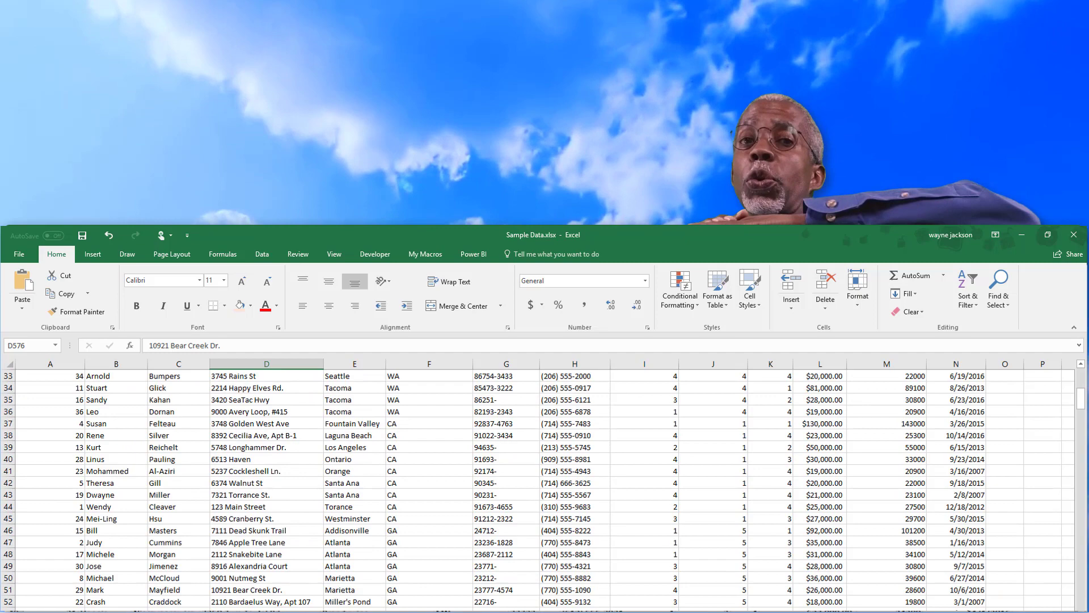
pyautogui.scroll(-11, 539, 488)
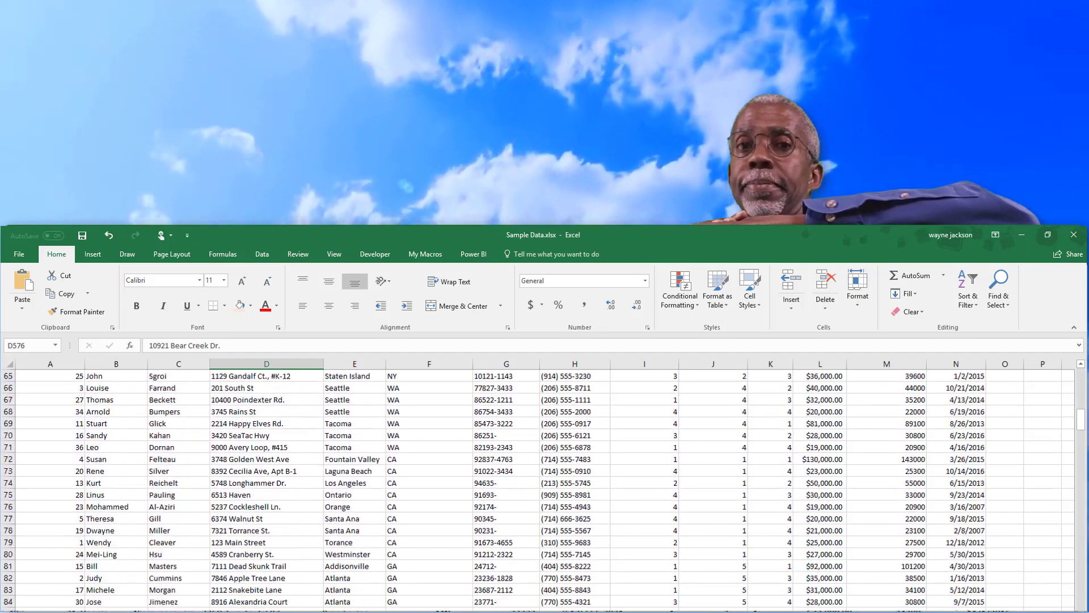
pyautogui.scroll(-11, 539, 488)
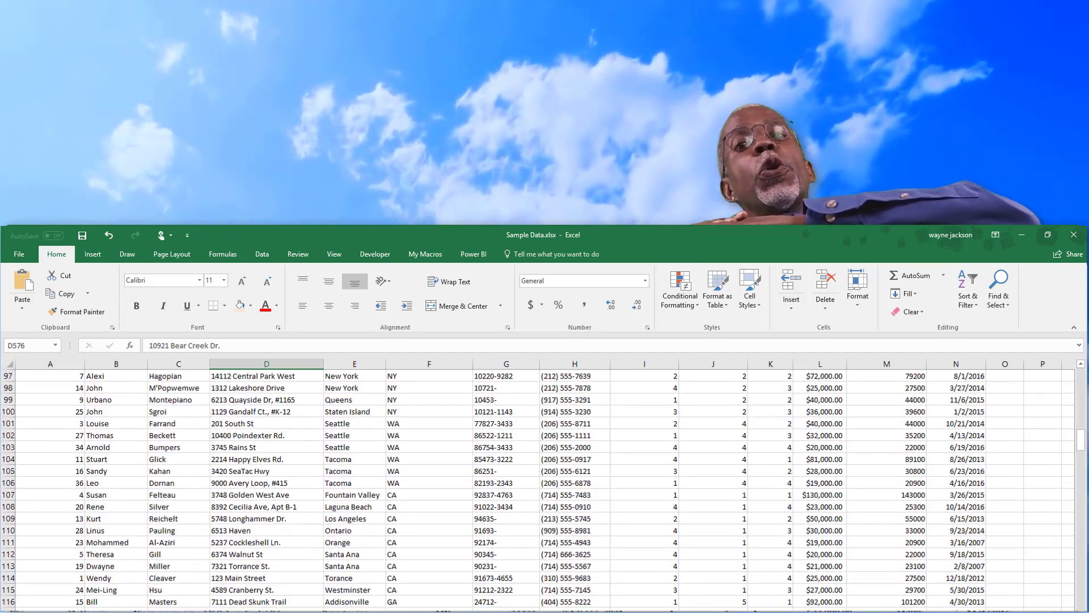
pyautogui.scroll(-2, 539, 488)
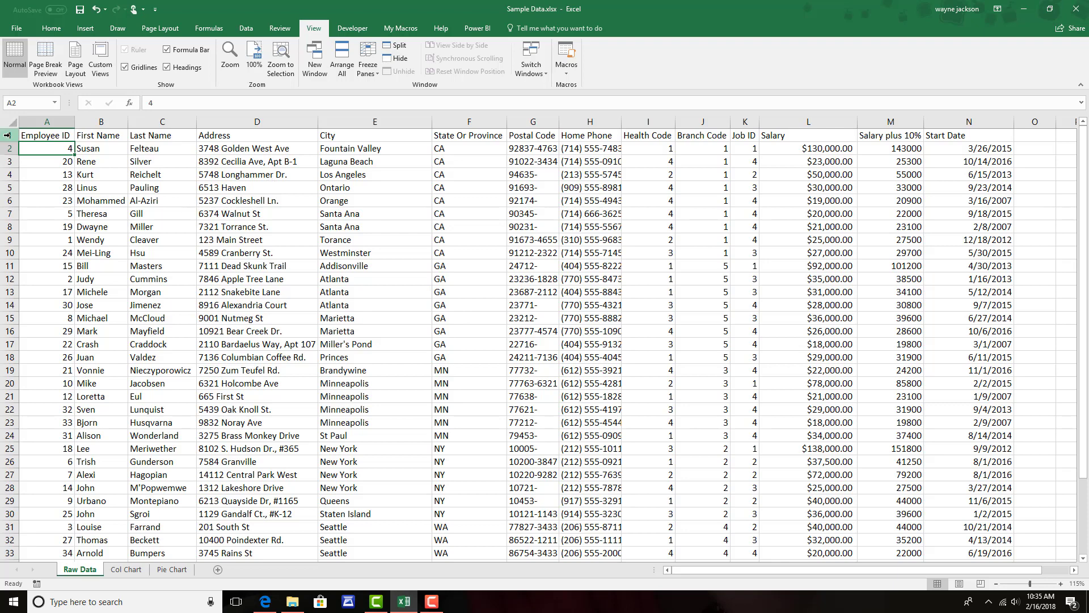
# Insert two blank rows above the employee table and select cell E1 for the first label
pyautogui.moveTo(7, 135); pyautogui.dragTo(10, 146)
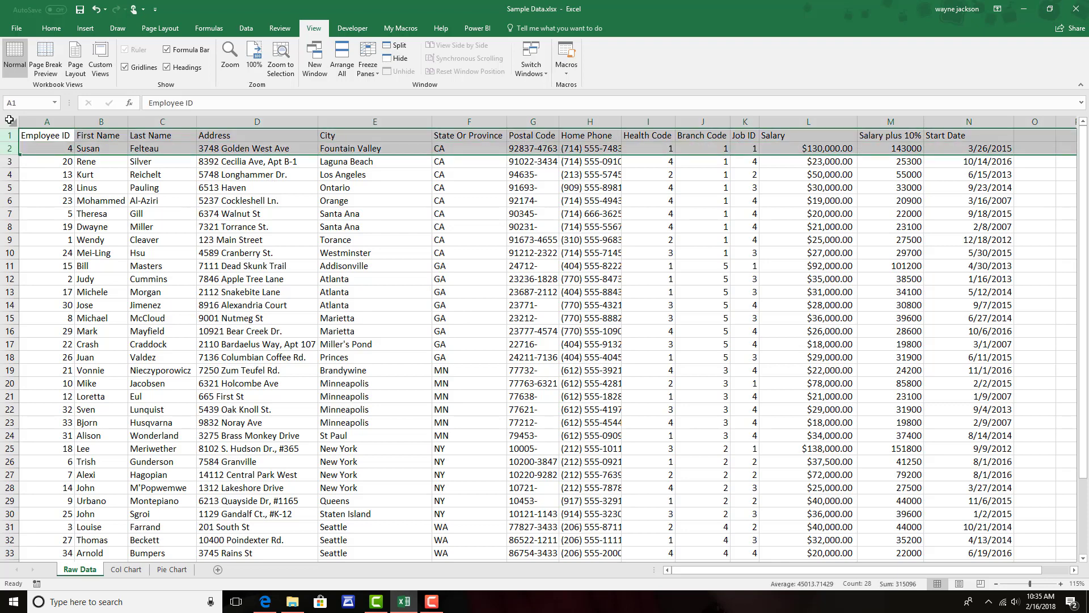
pyautogui.rightClick(10, 137)
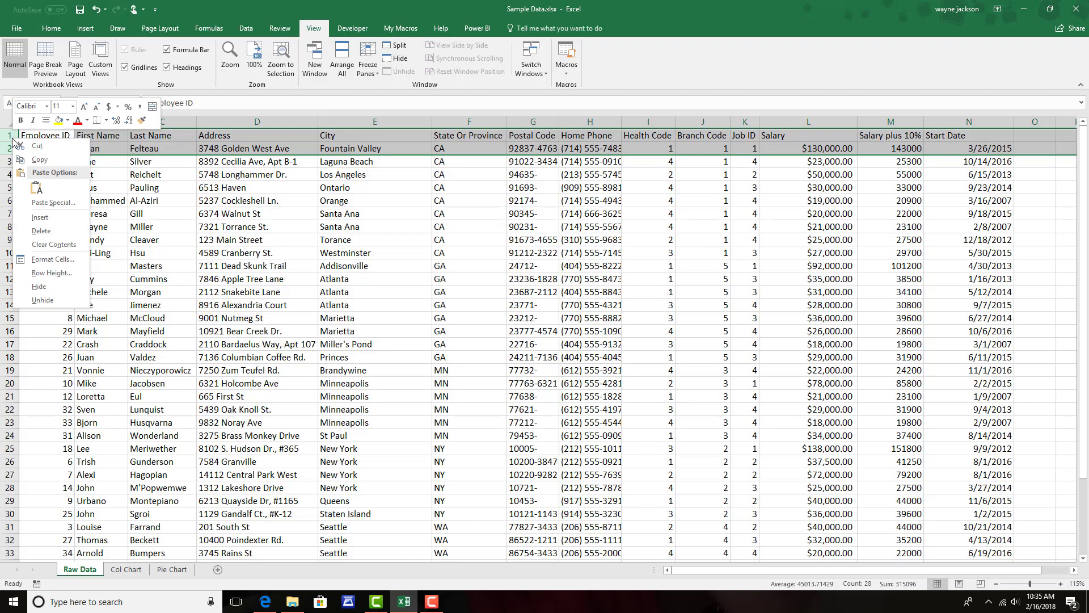
pyautogui.click(40, 218)
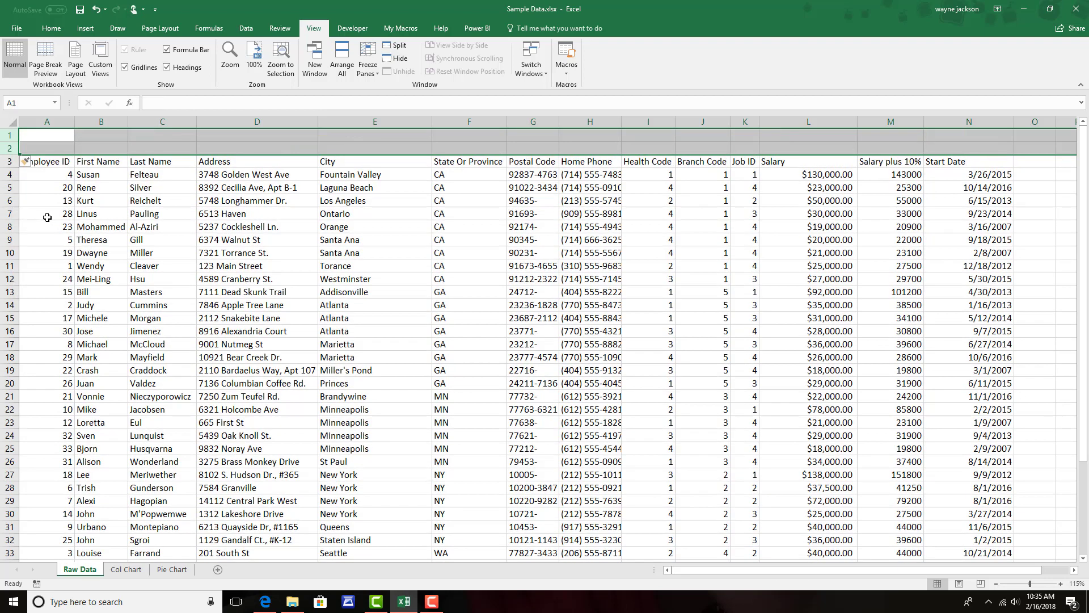
pyautogui.click(207, 226)
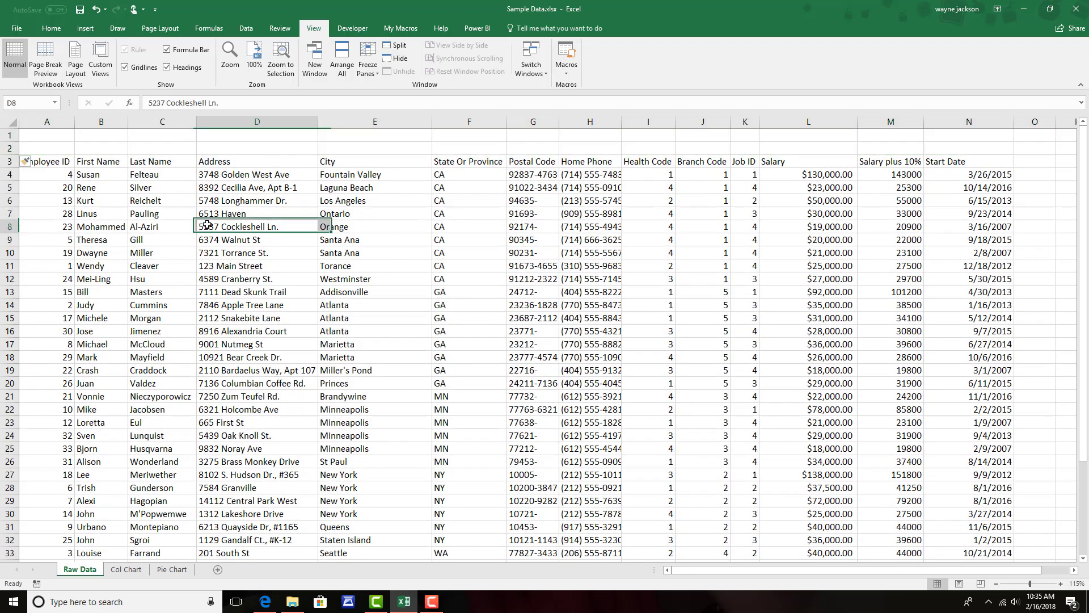
pyautogui.click(360, 137)
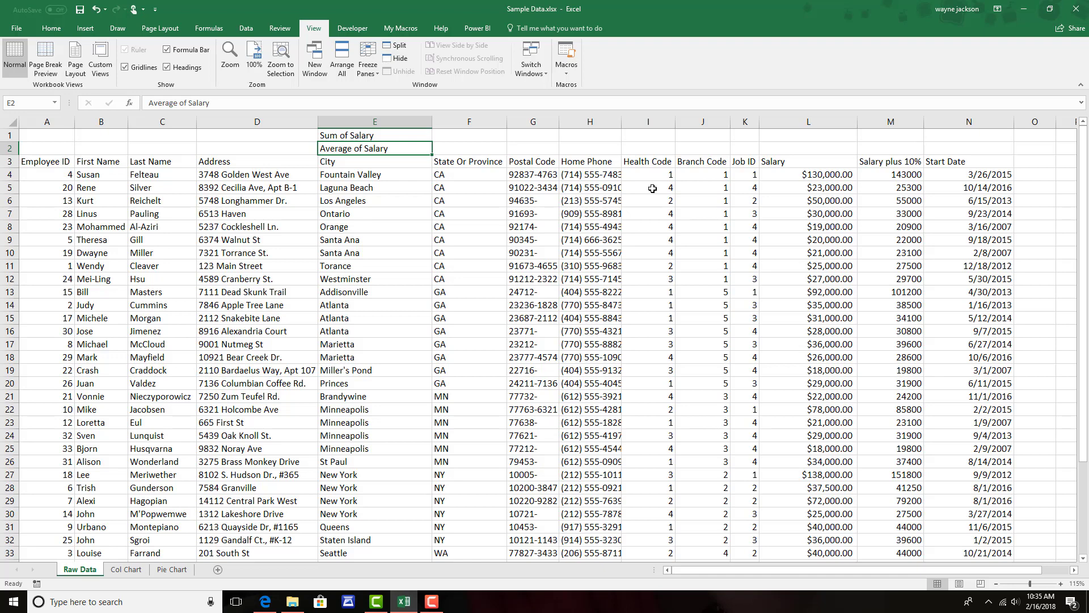
# Move to cell F1 and begin entering =Subtotal( there
pyautogui.press('Up')
pyautogui.press('Right')
pyautogui.write('=Subtotal')
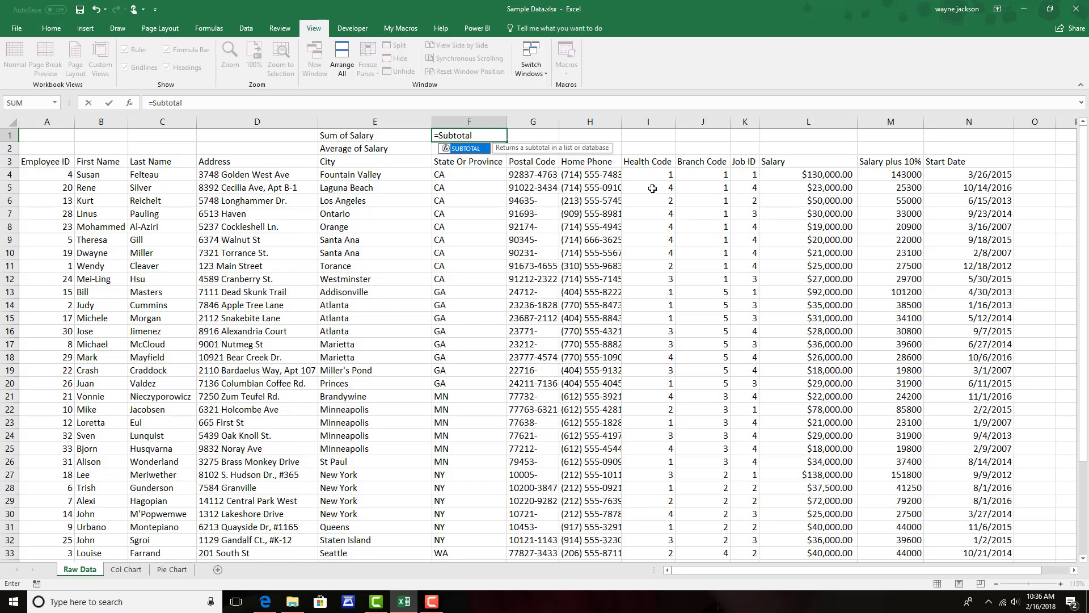
pyautogui.write('(')
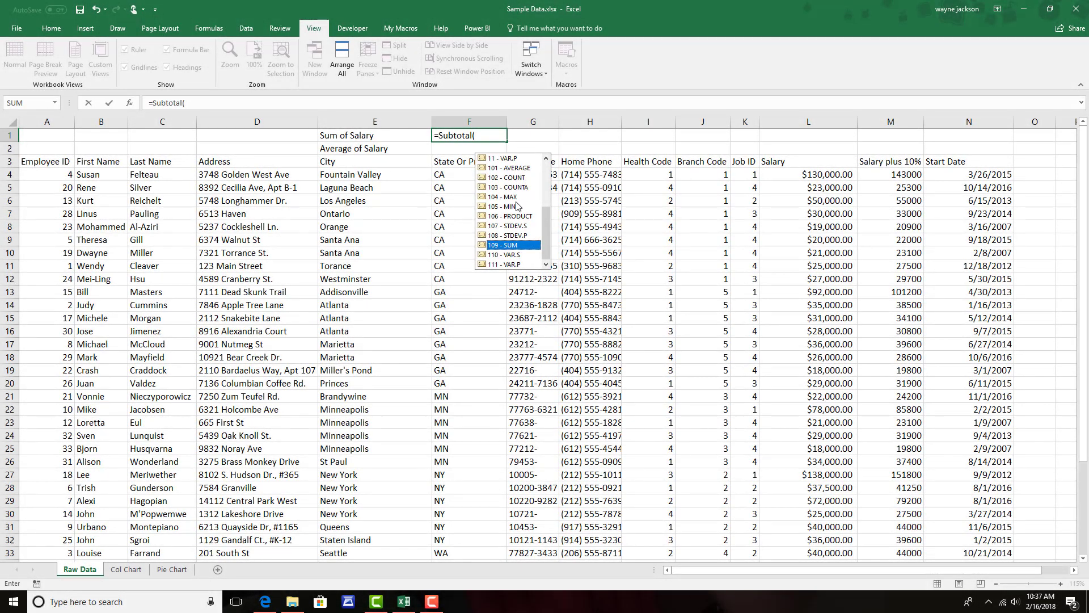
# Complete F1 as =Subtotal(109,L4:L38), summing Salary to 1410500
pyautogui.doubleClick(509, 246)
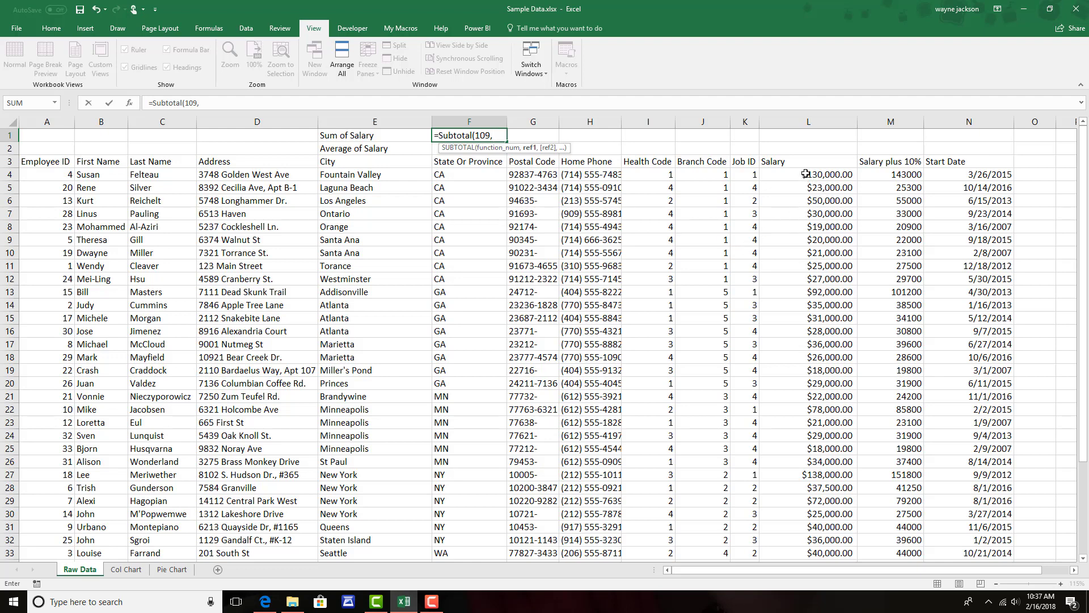
pyautogui.click(800, 176)
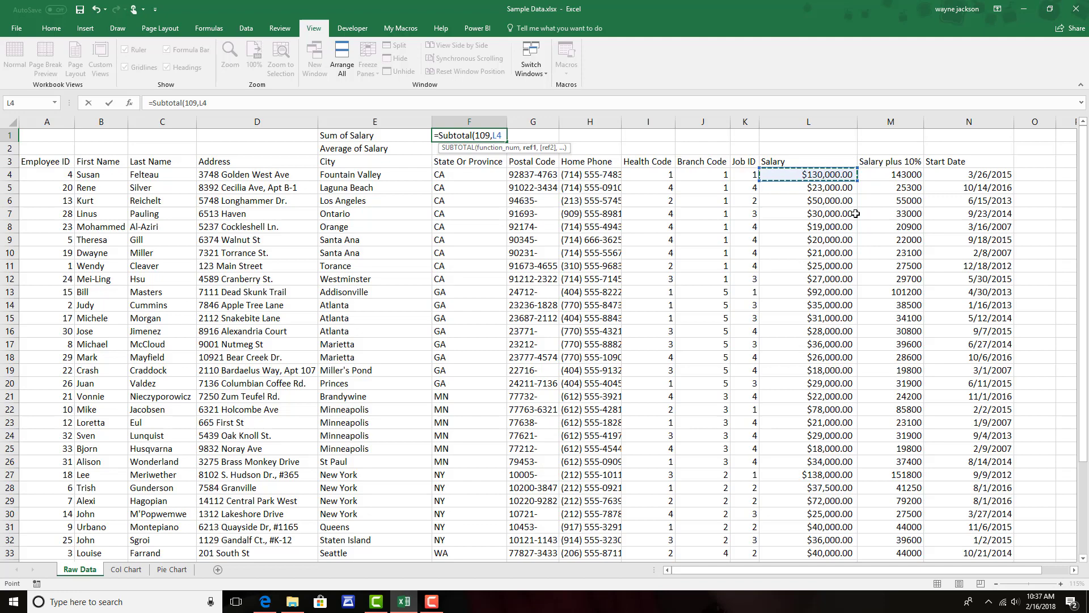
pyautogui.hotkey('ctrl', 'shift', 'Down')
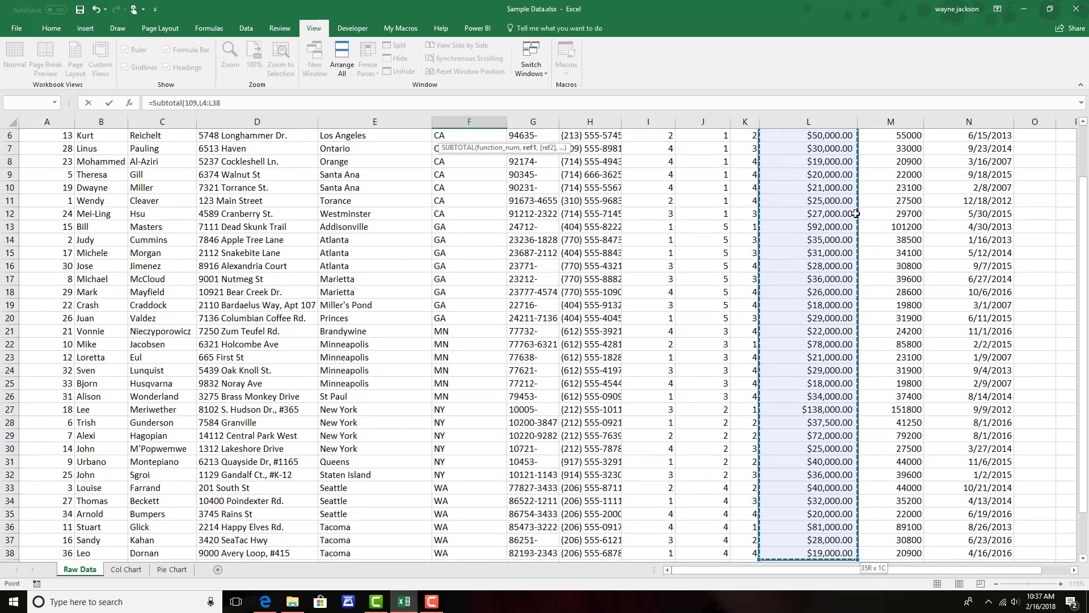
pyautogui.scroll(2, 856, 213)
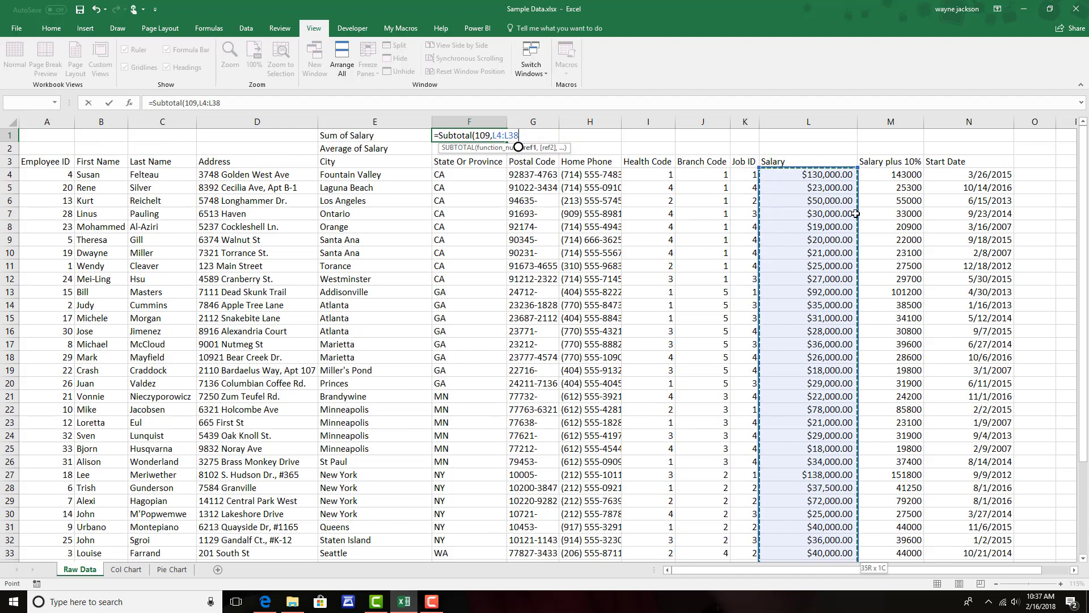
pyautogui.write(')')
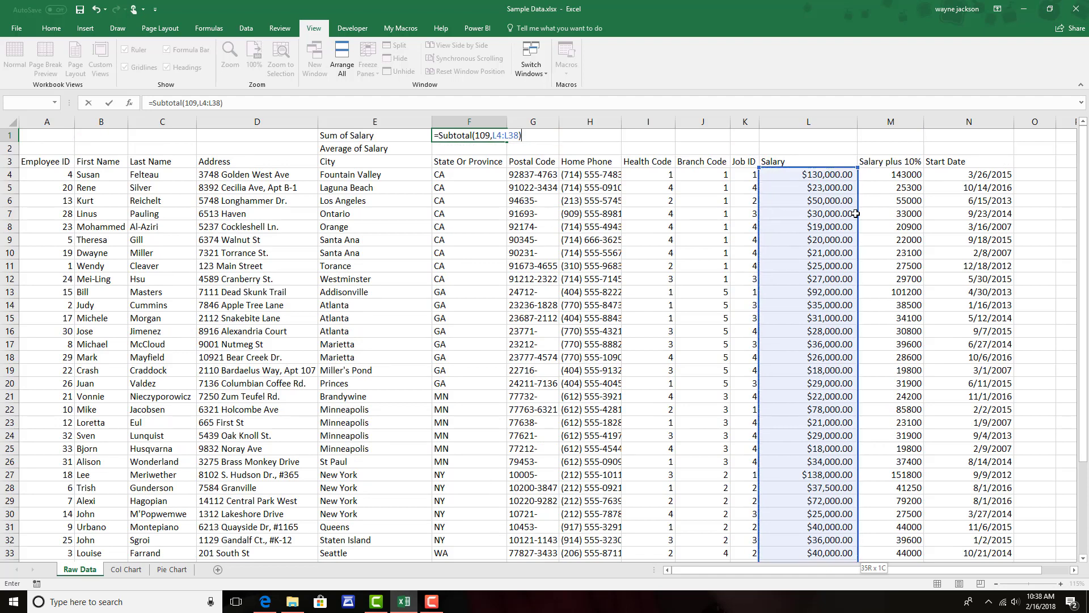
pyautogui.press('Return')
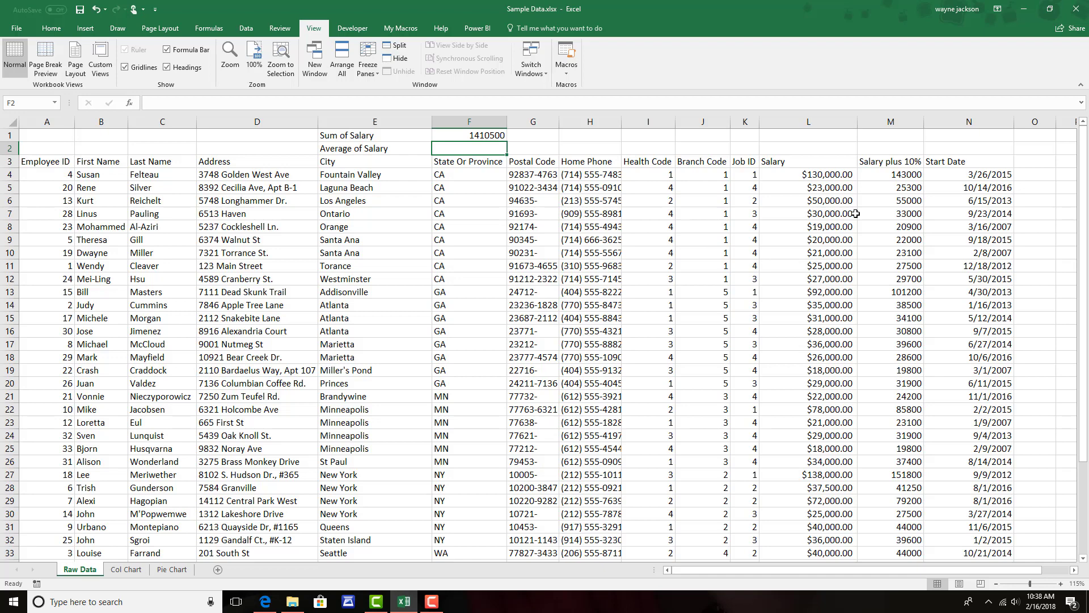
# Enter =SUBTOTAL(101,L4:L38) in F2 to average Salary at 40300
pyautogui.write('=')
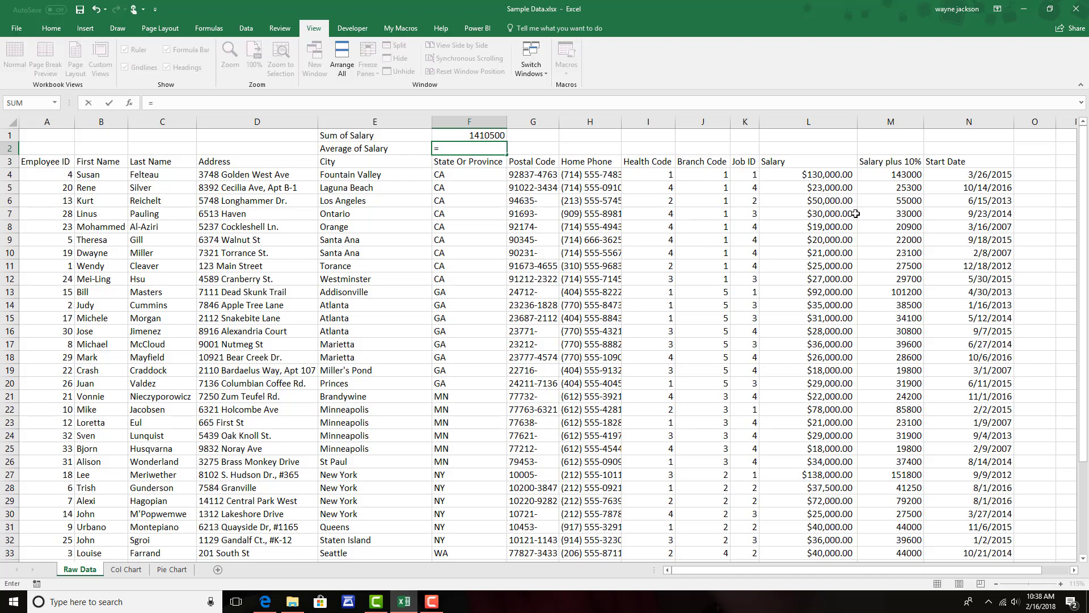
pyautogui.write('sub')
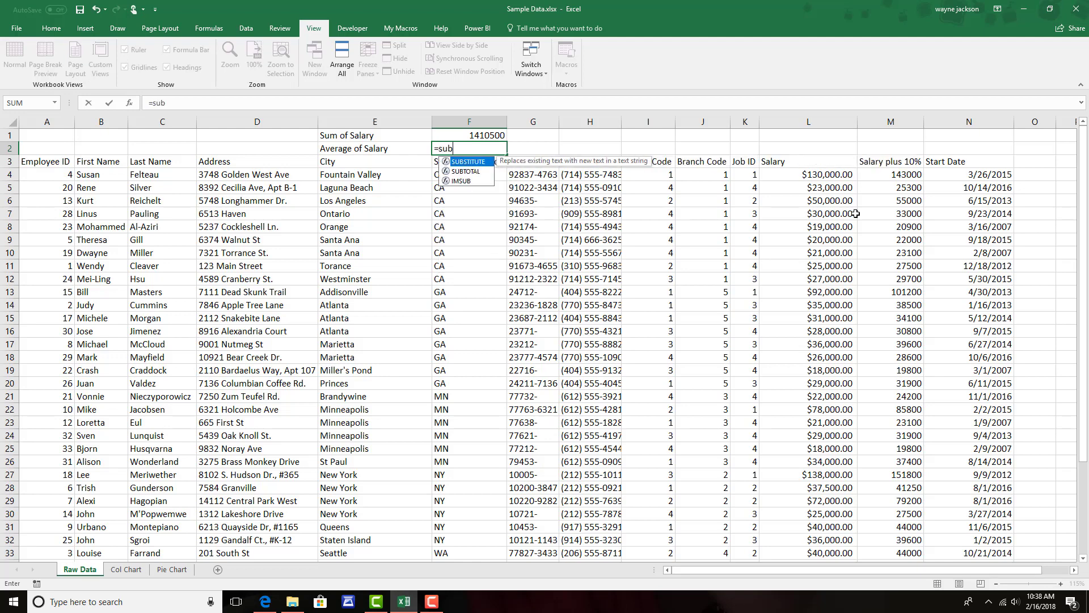
pyautogui.write('total')
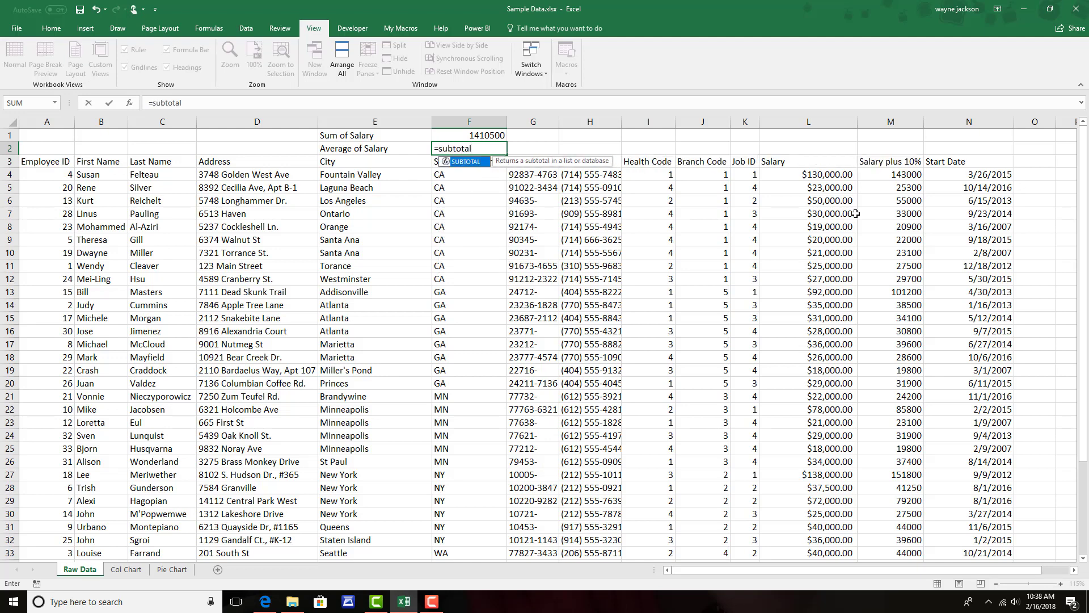
pyautogui.write('(')
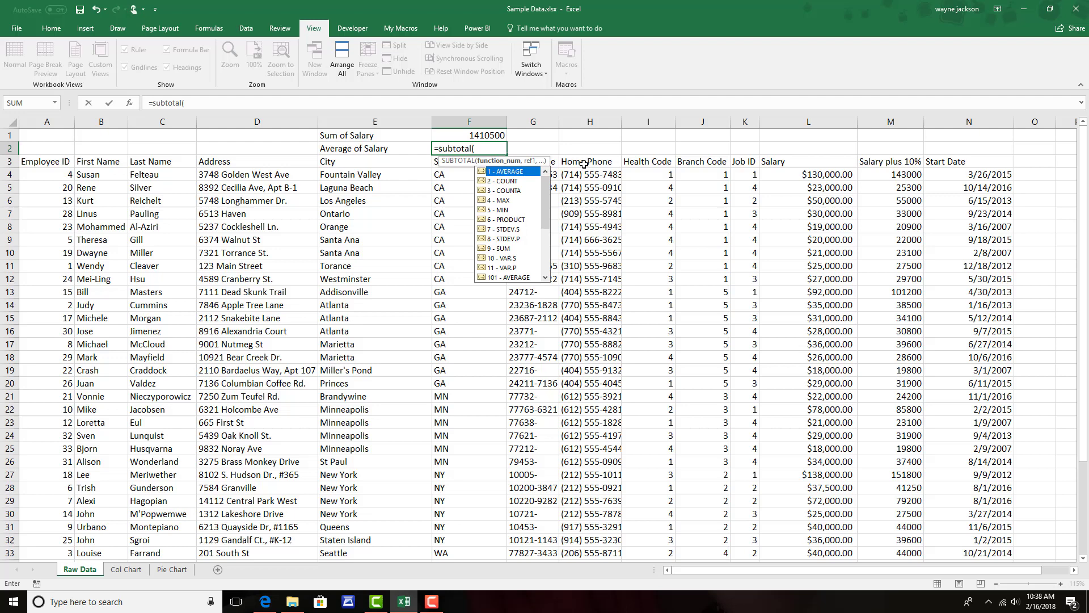
pyautogui.write('101,')
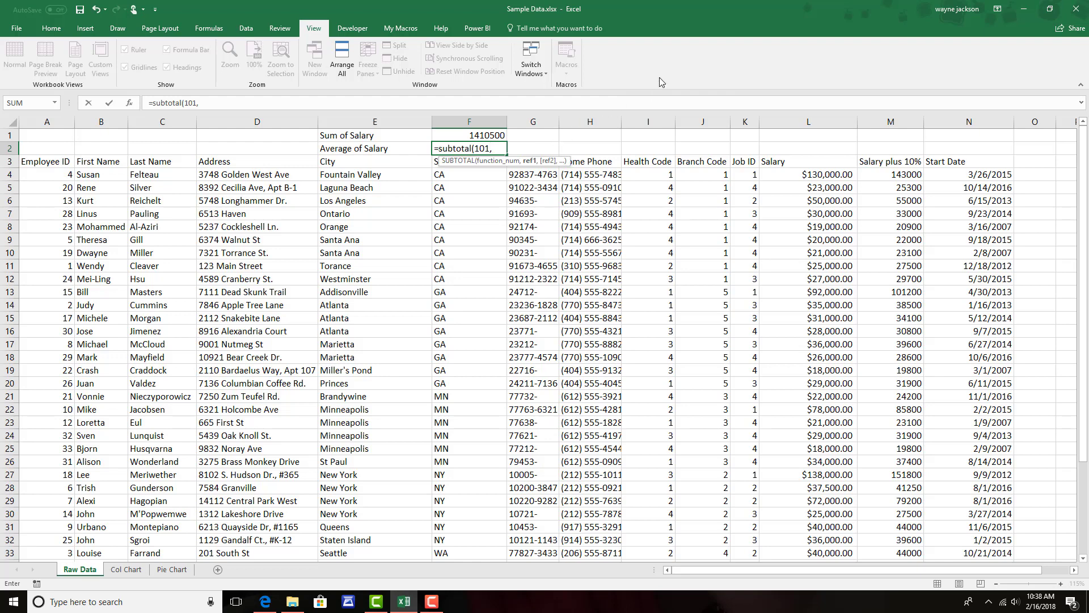
pyautogui.click(823, 172)
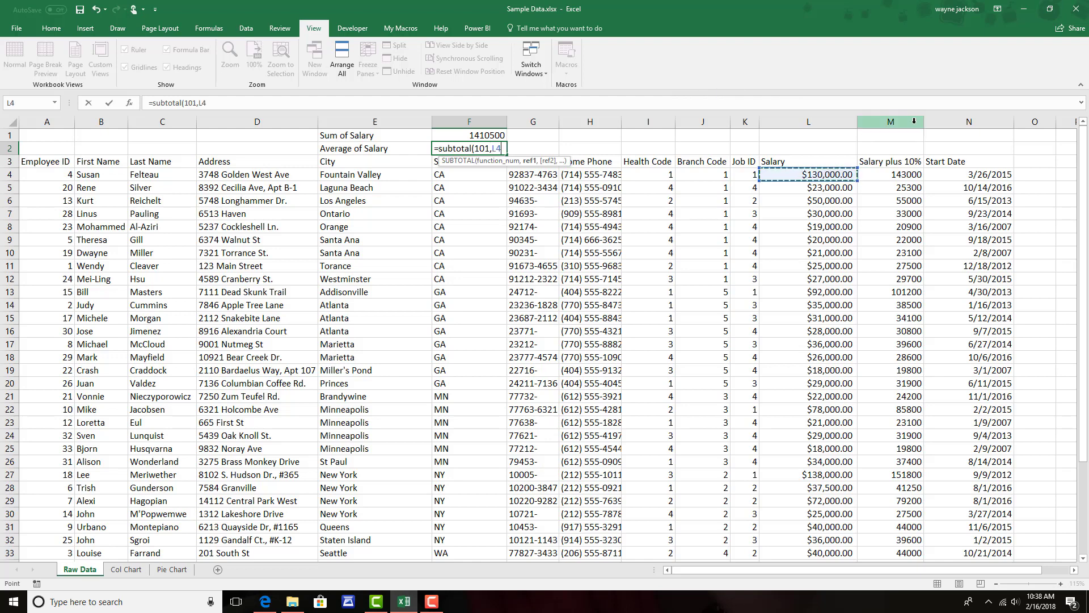
pyautogui.hotkey('ctrl', 'shift', 'Down')
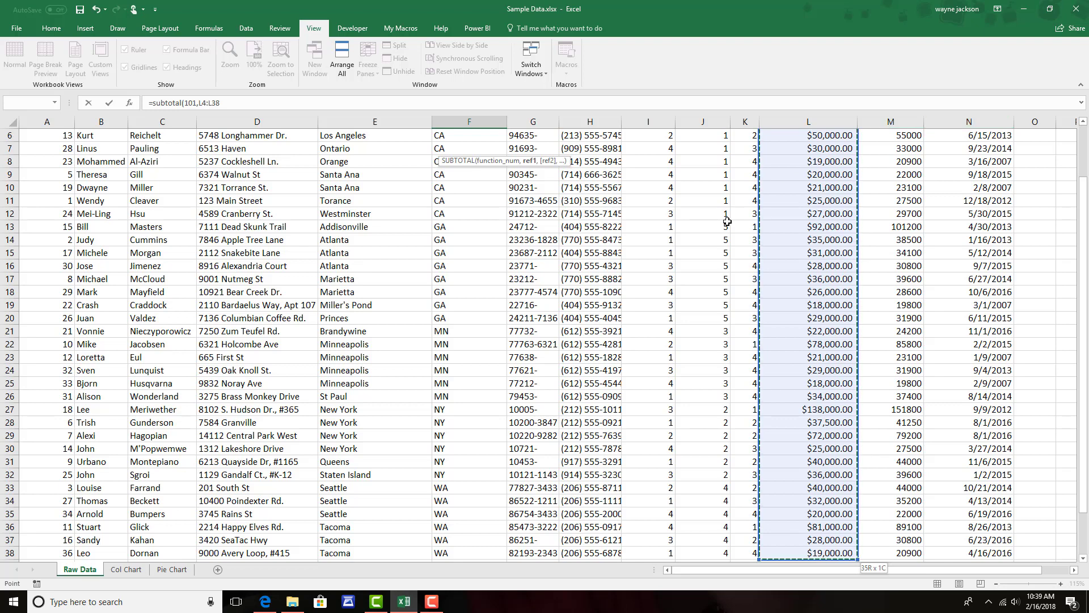
pyautogui.scroll(2, 727, 221)
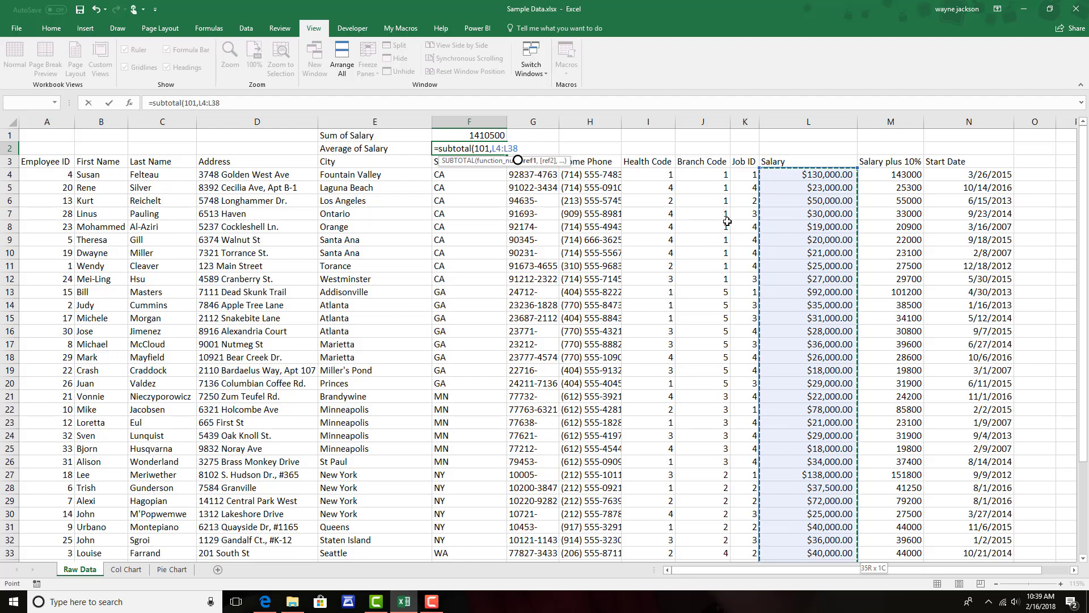
pyautogui.write(')')
pyautogui.press('Return')
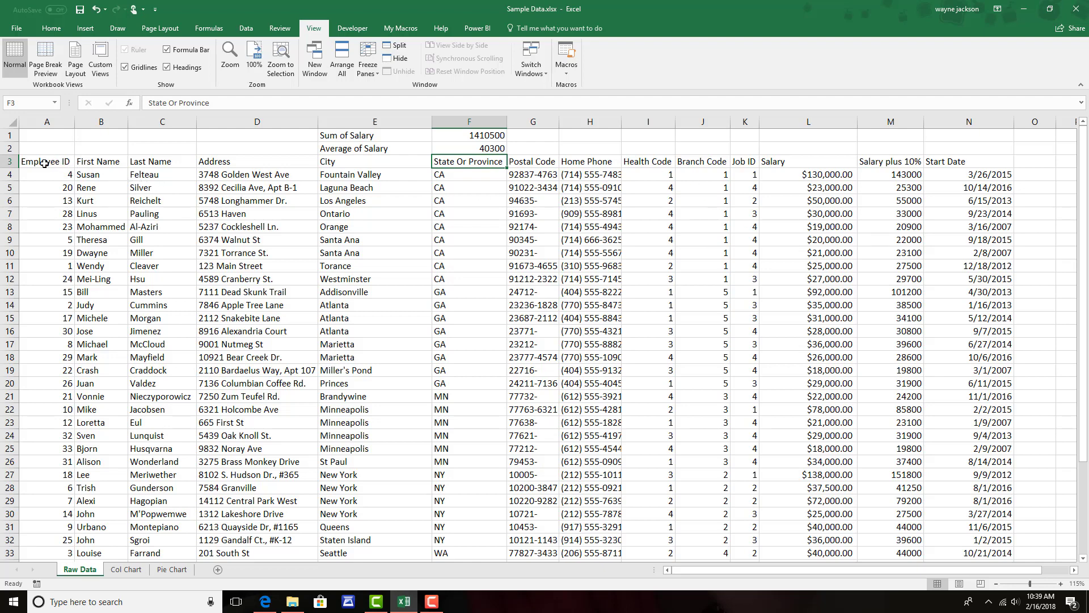
# Turn on AutoFilter for the header row A3:N3 of the employee table
pyautogui.moveTo(45, 163); pyautogui.dragTo(930, 162)
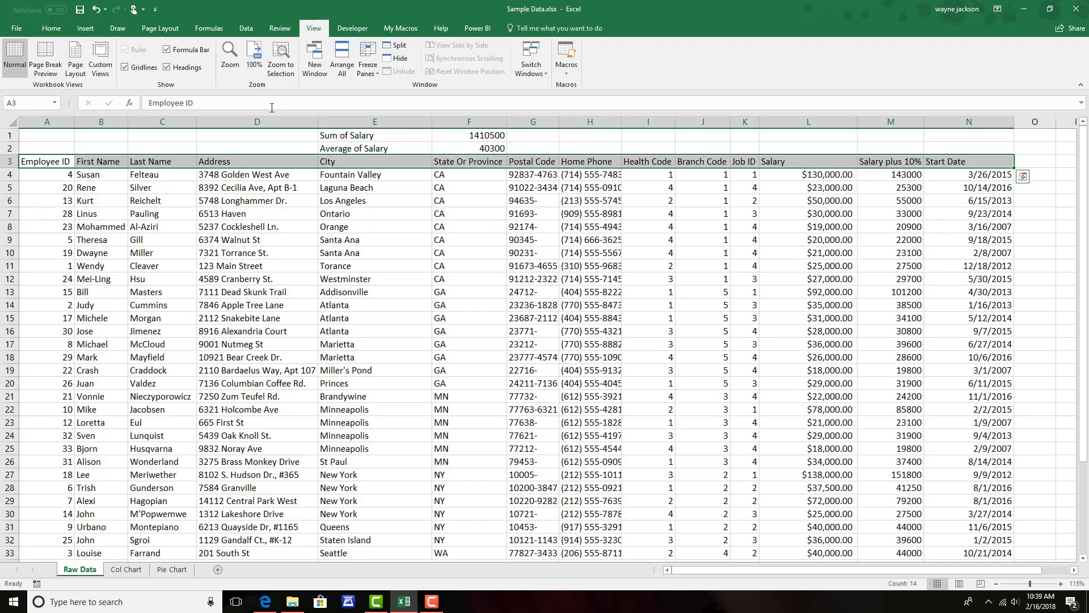
pyautogui.click(246, 28)
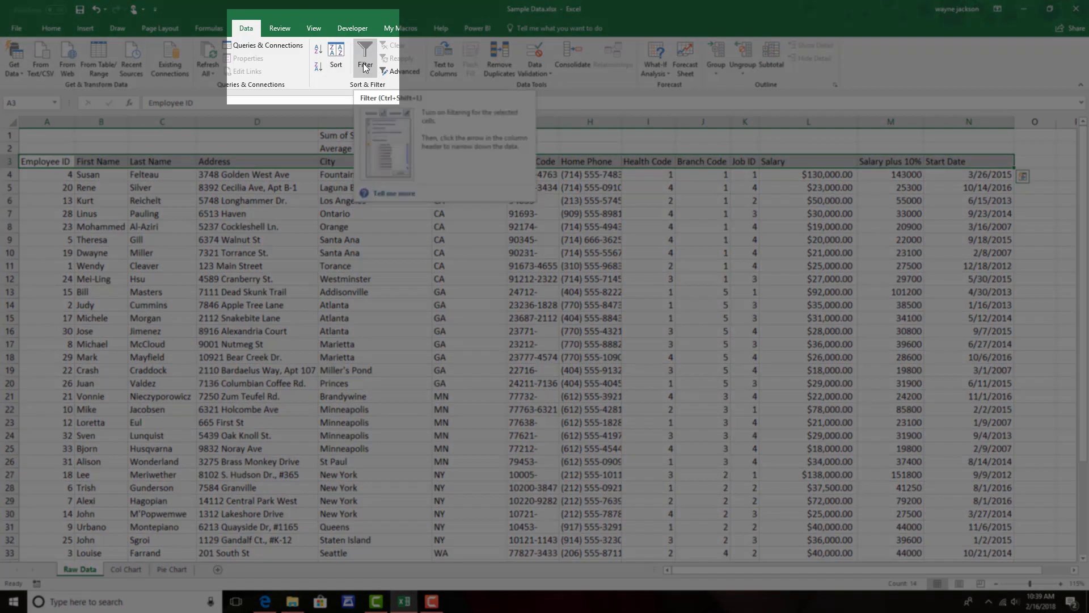
pyautogui.click(365, 65)
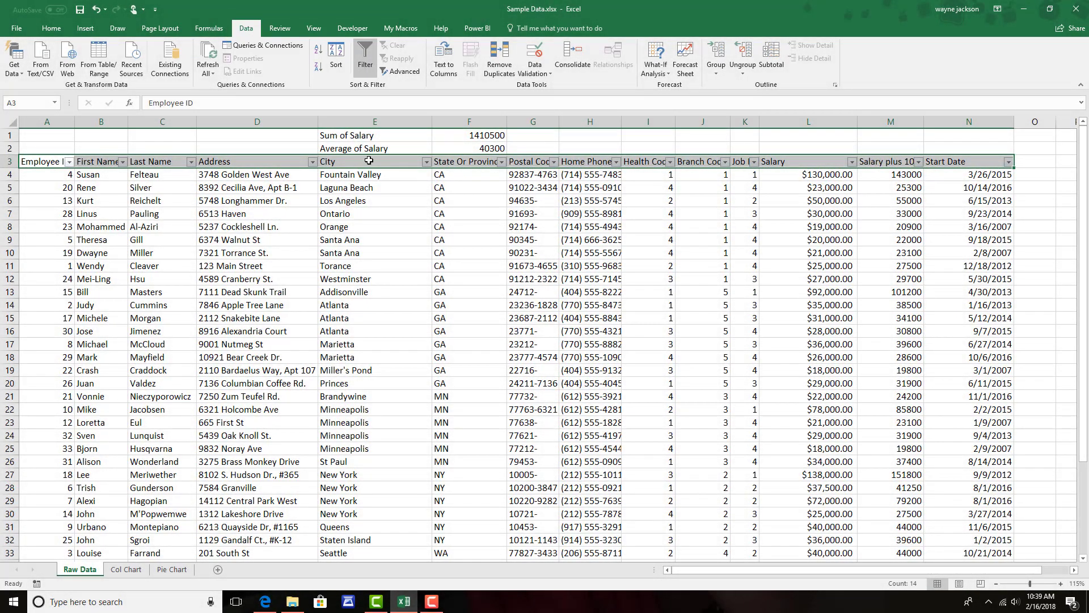
pyautogui.click(369, 162)
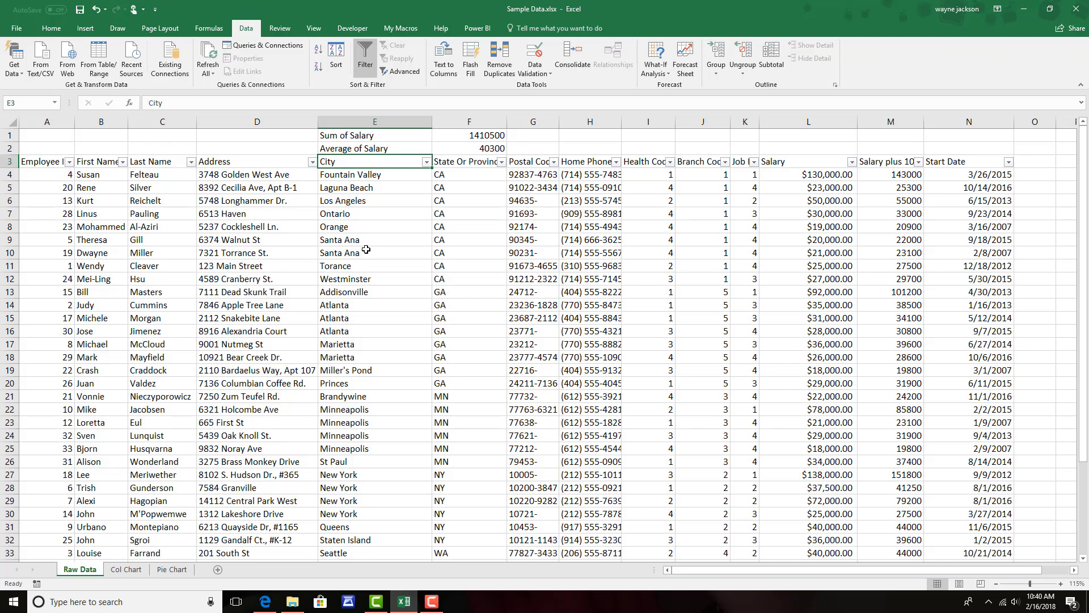
pyautogui.scroll(-2, 366, 250)
pyautogui.scroll(2, 366, 250)
# Freeze panes at cell A4 so rows 1–3 stay visible while scrolling
pyautogui.click(43, 174)
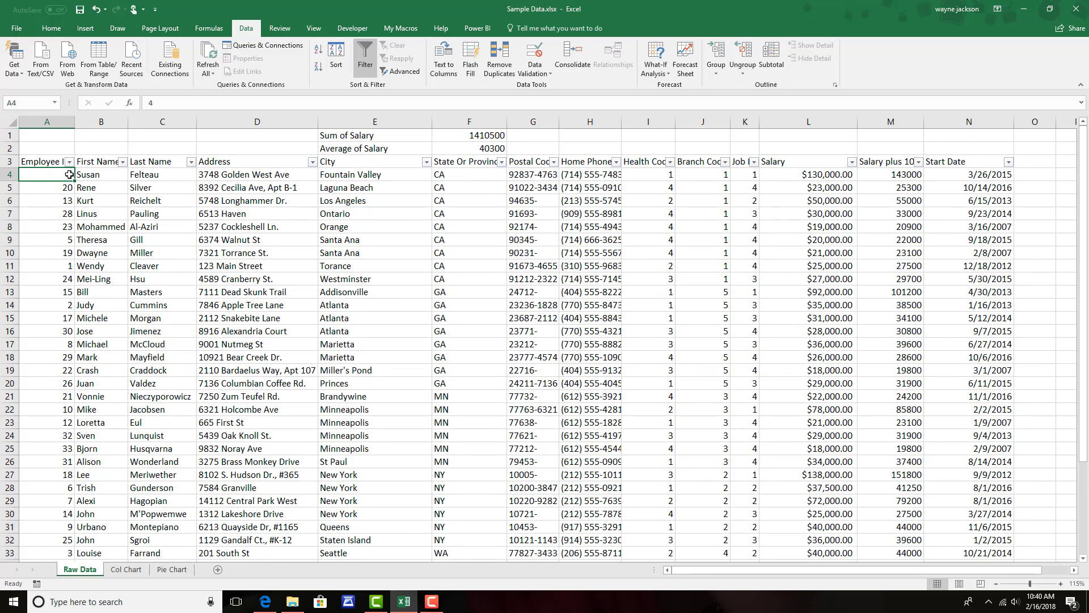
pyautogui.click(314, 28)
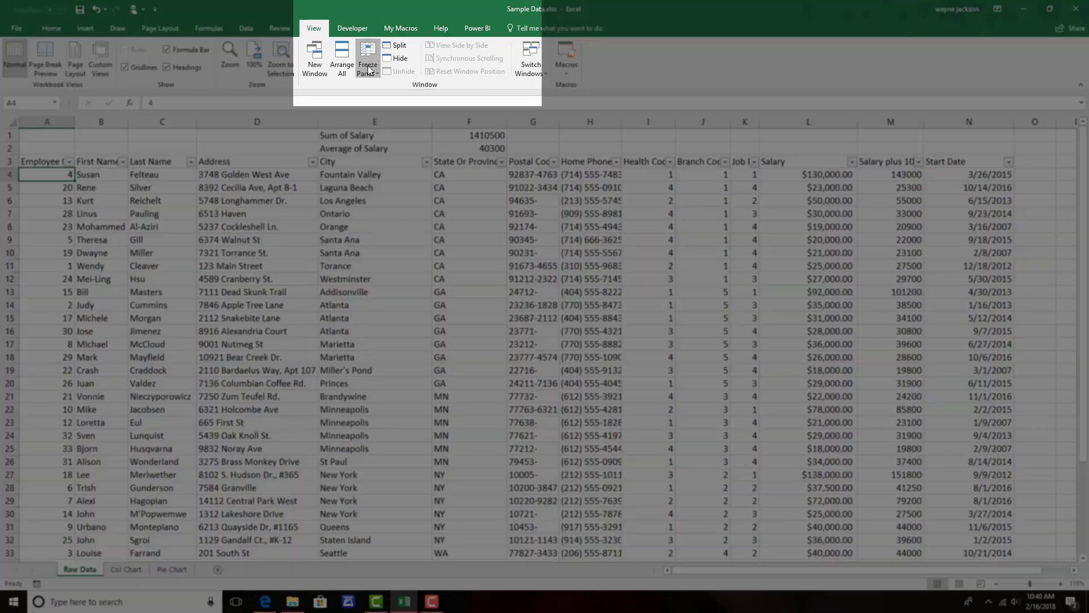
pyautogui.click(369, 68)
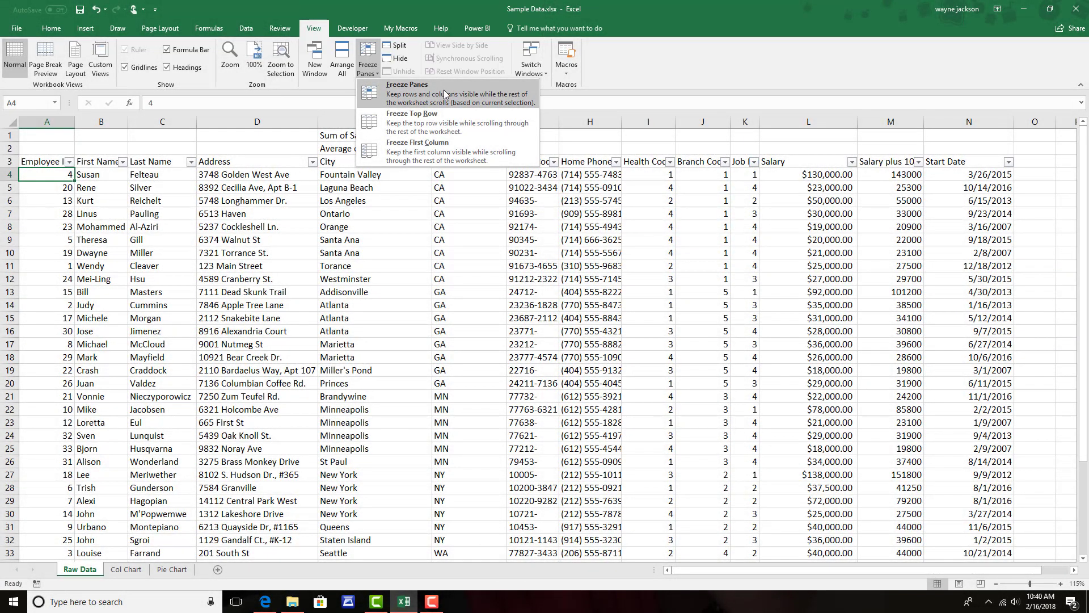
pyautogui.click(443, 89)
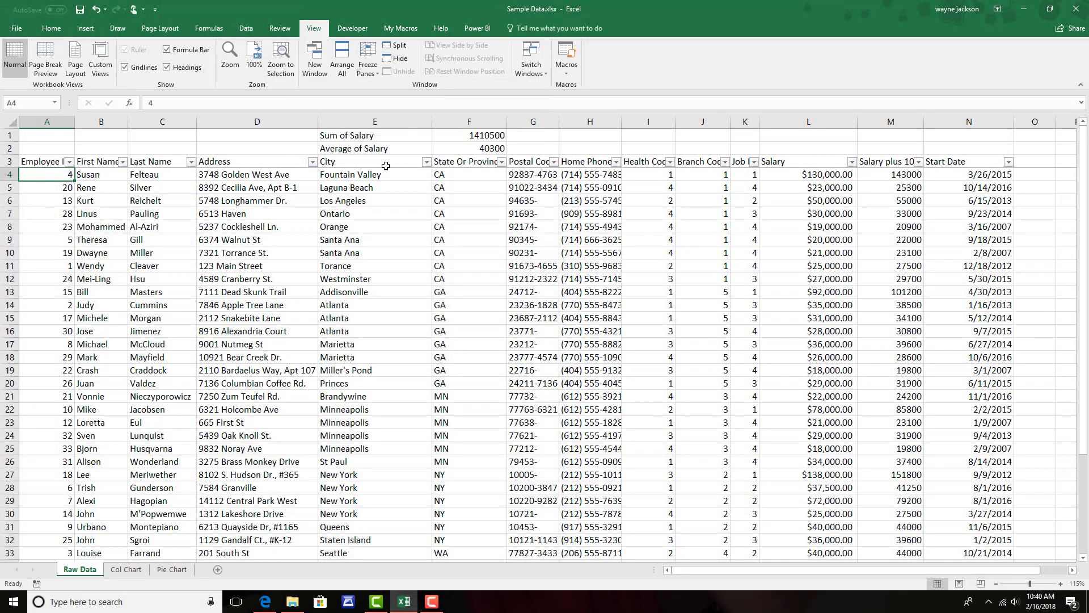
pyautogui.scroll(-3, 397, 279)
pyautogui.scroll(3, 397, 279)
pyautogui.scroll(-3, 402, 278)
pyautogui.scroll(3, 403, 266)
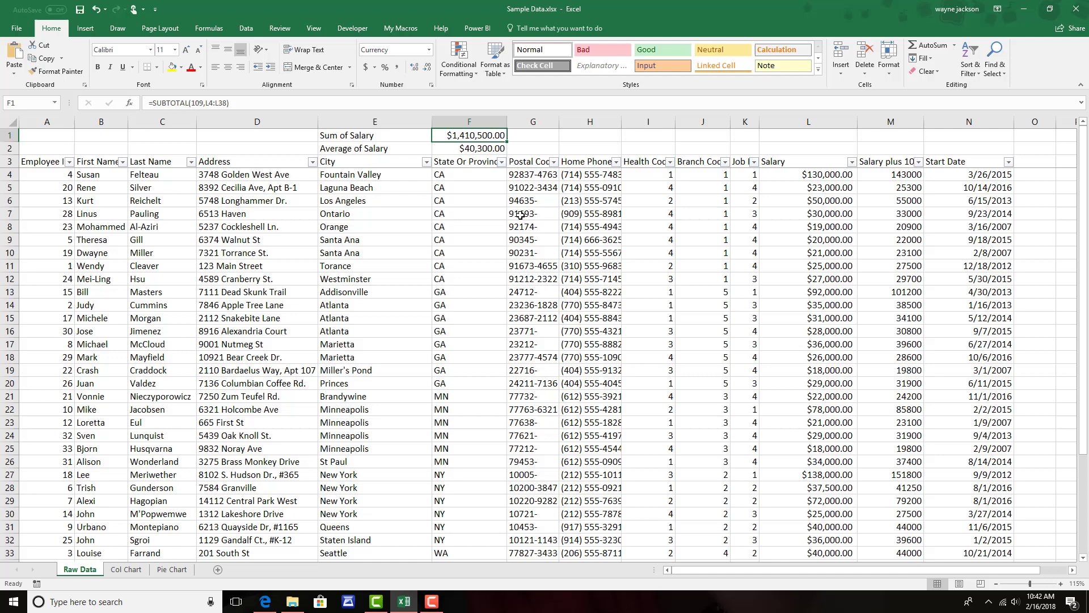
# Filter State Or Province to NY only, leaving 6 of 35 records
pyautogui.click(502, 162)
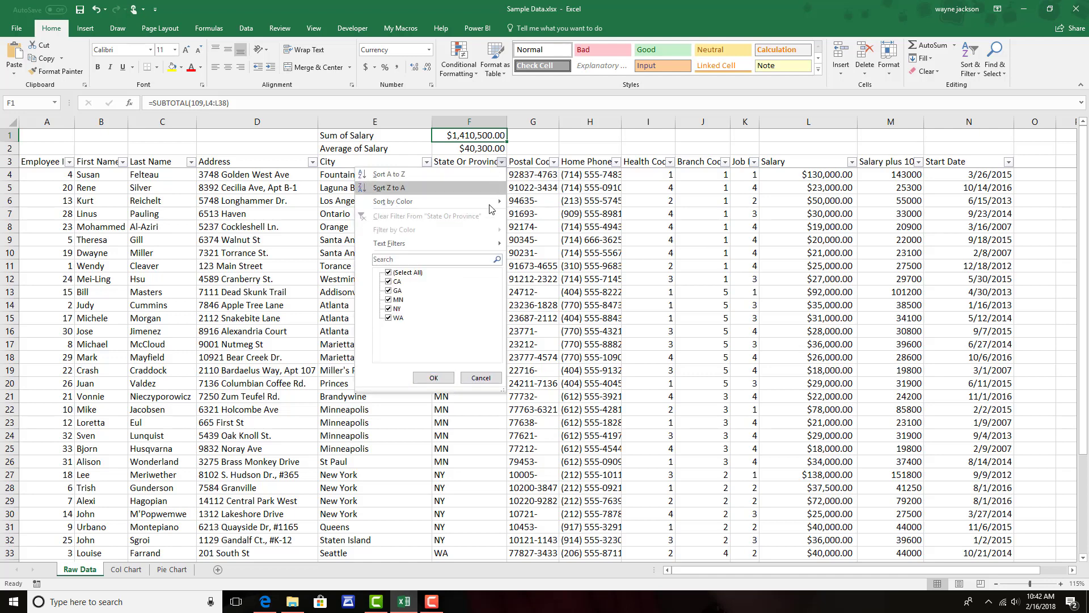
pyautogui.click(389, 272)
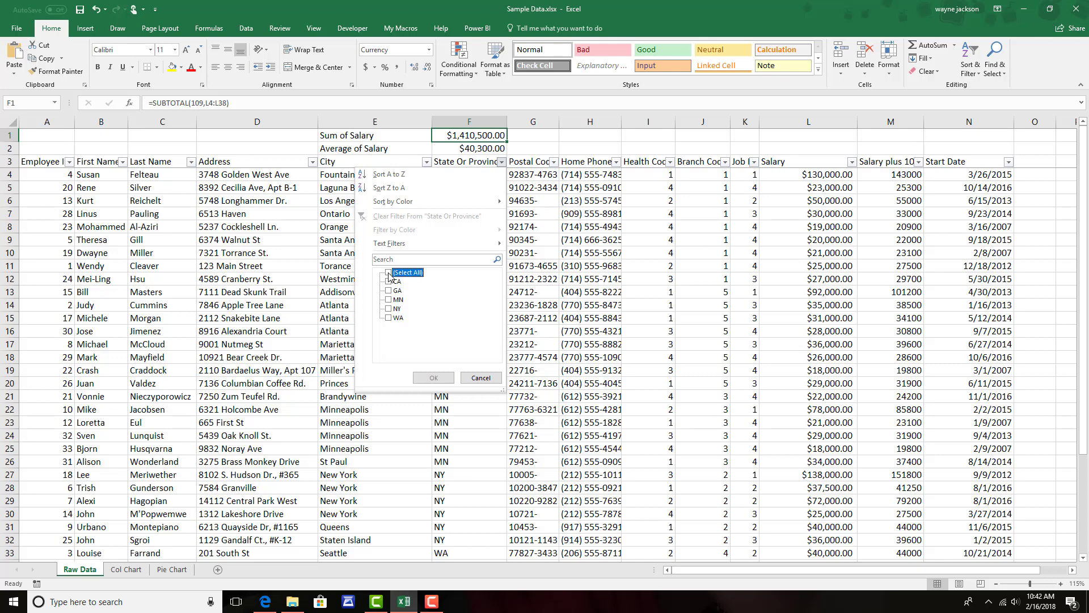
pyautogui.click(389, 309)
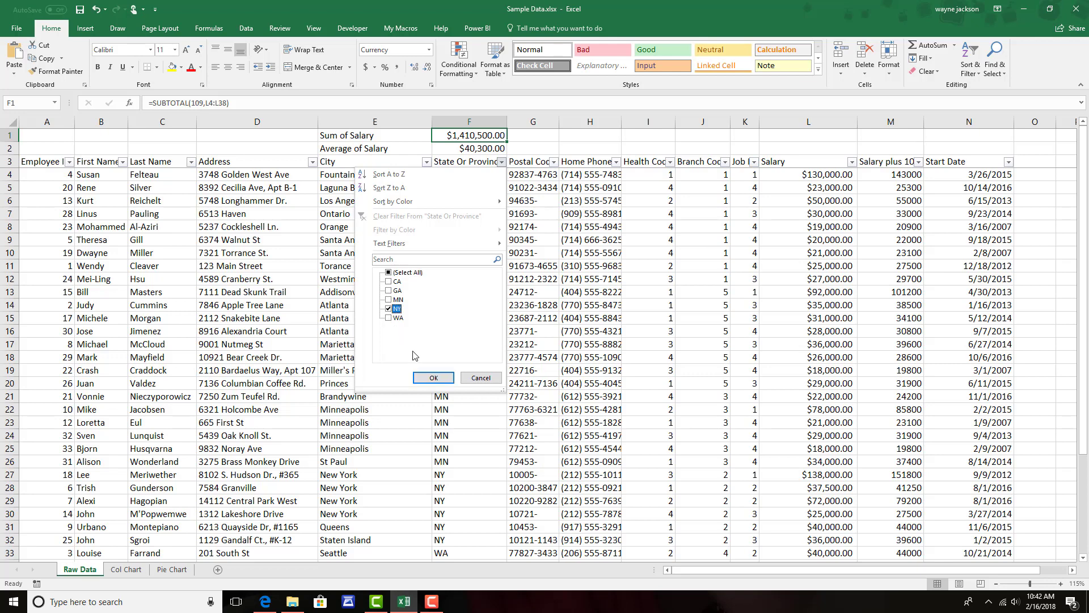
pyautogui.click(433, 379)
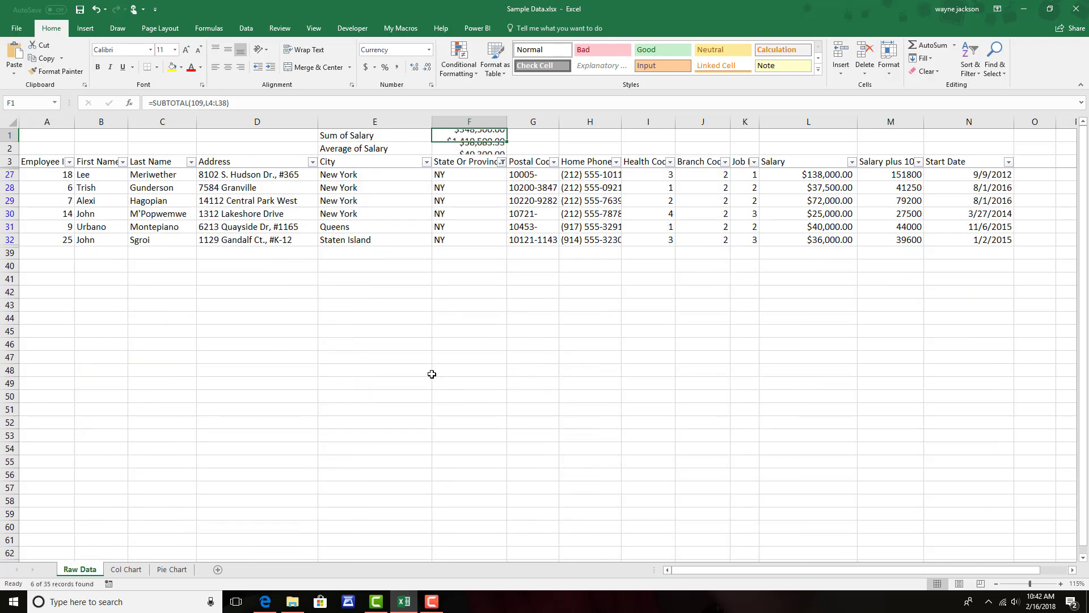
pyautogui.click(462, 203)
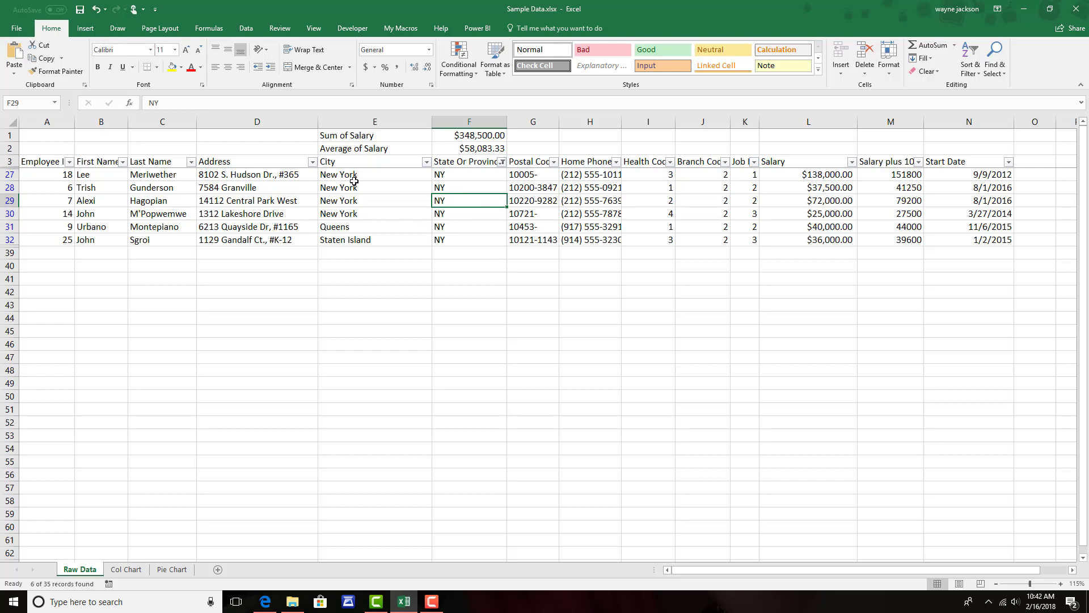
# Filter City to Queens only, then clear all filters with Alt+A+C
pyautogui.click(427, 163)
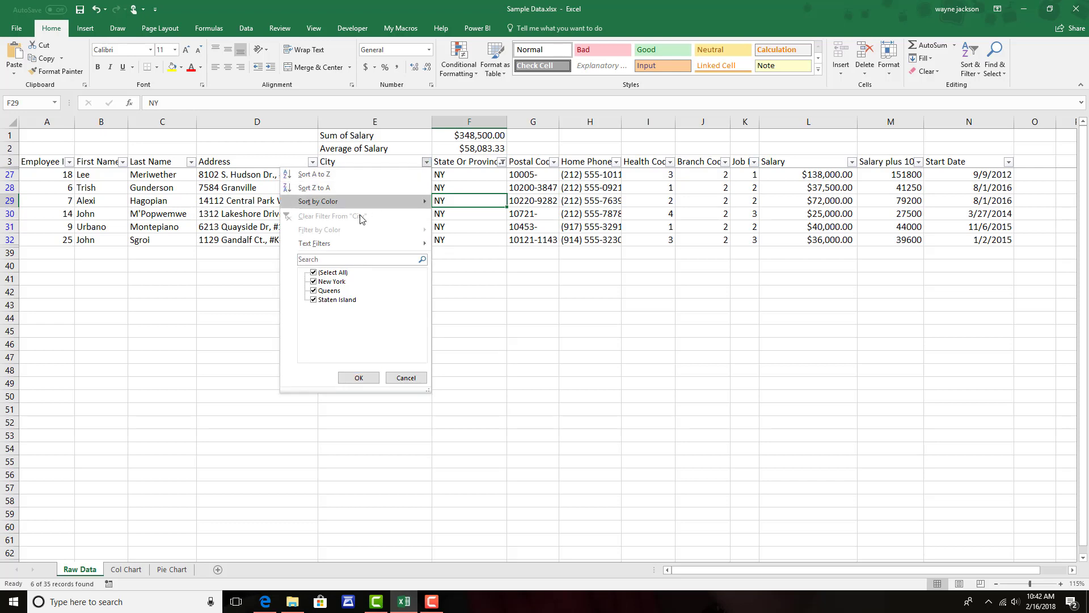
pyautogui.click(314, 273)
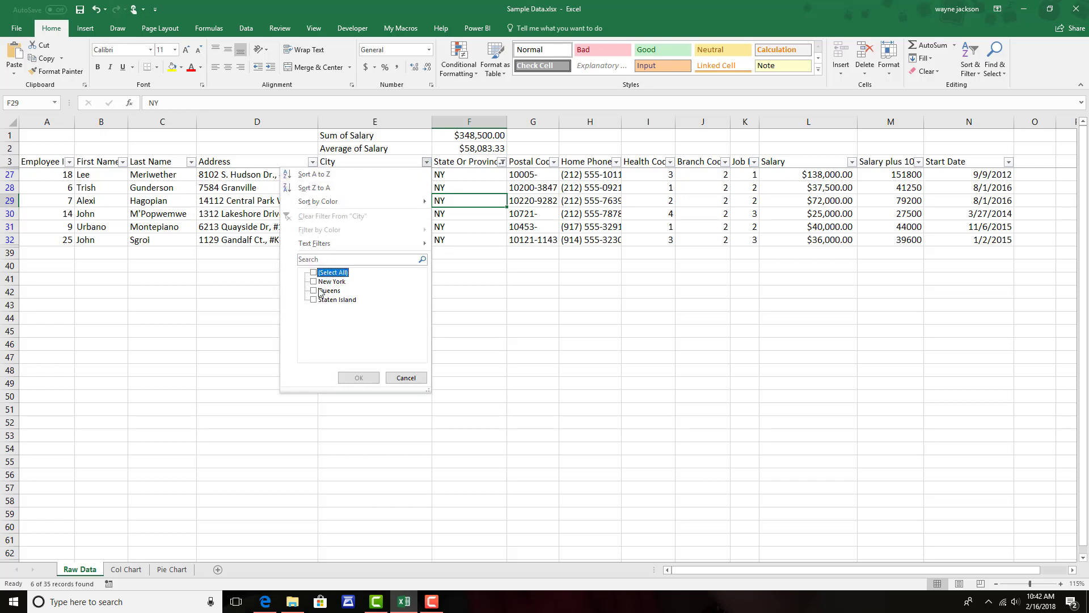
pyautogui.click(314, 291)
pyautogui.click(357, 379)
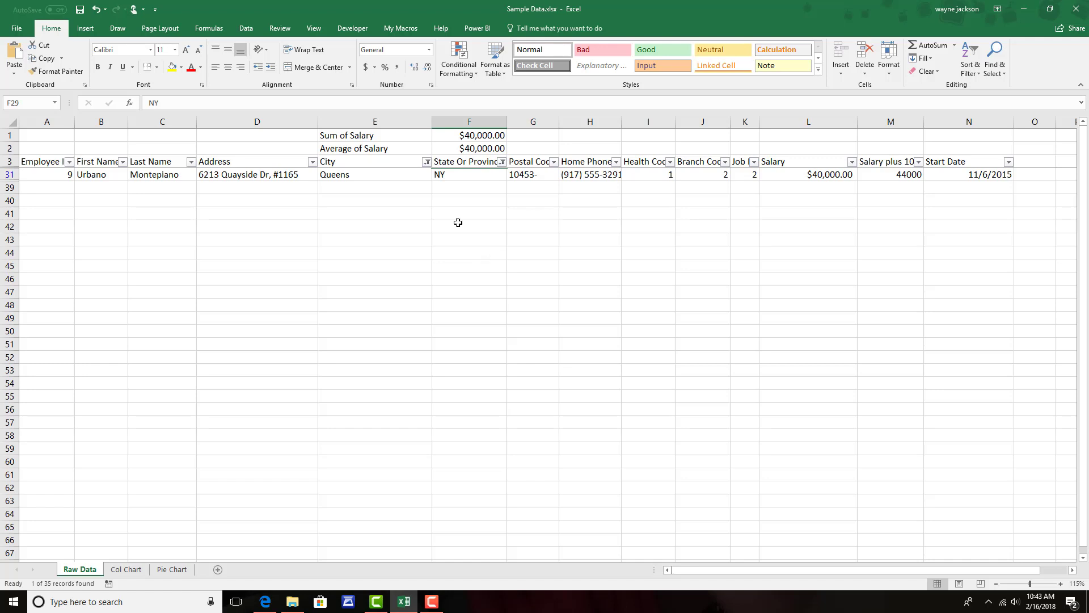
pyautogui.hotkey('alt', 'a')
pyautogui.press('c')
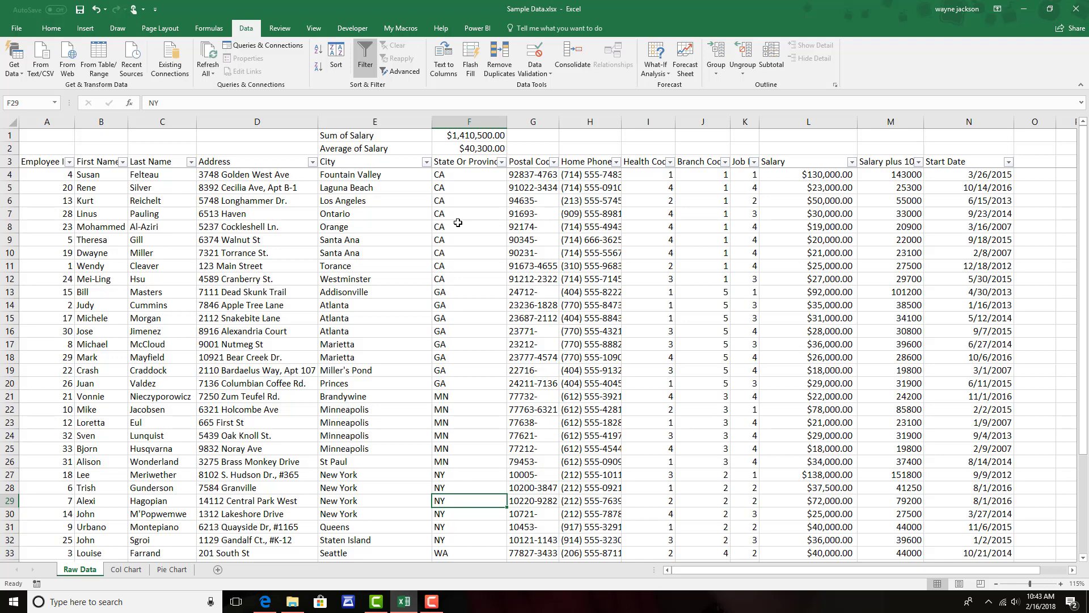
# Edit F2's formula, replacing the L38 range end with L1000
pyautogui.click(476, 148)
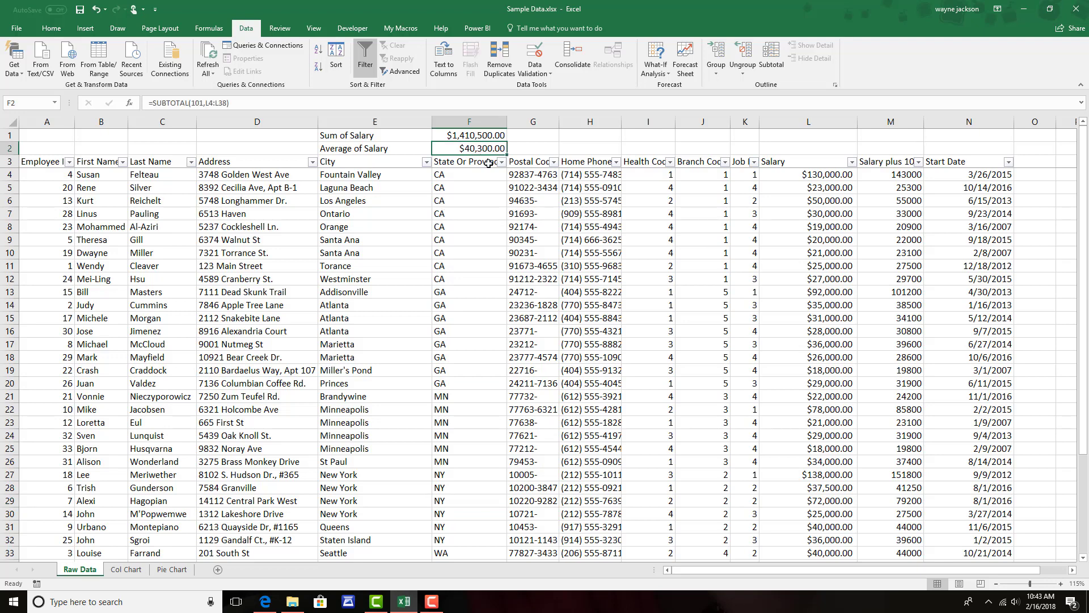
pyautogui.doubleClick(483, 151)
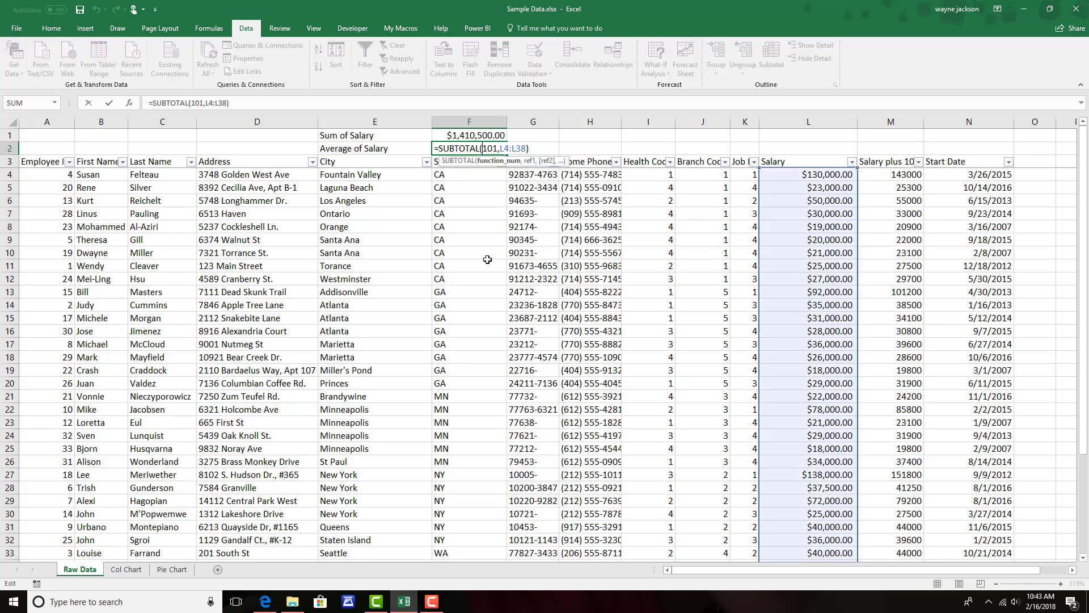
pyautogui.doubleClick(517, 150)
pyautogui.write('L1000')
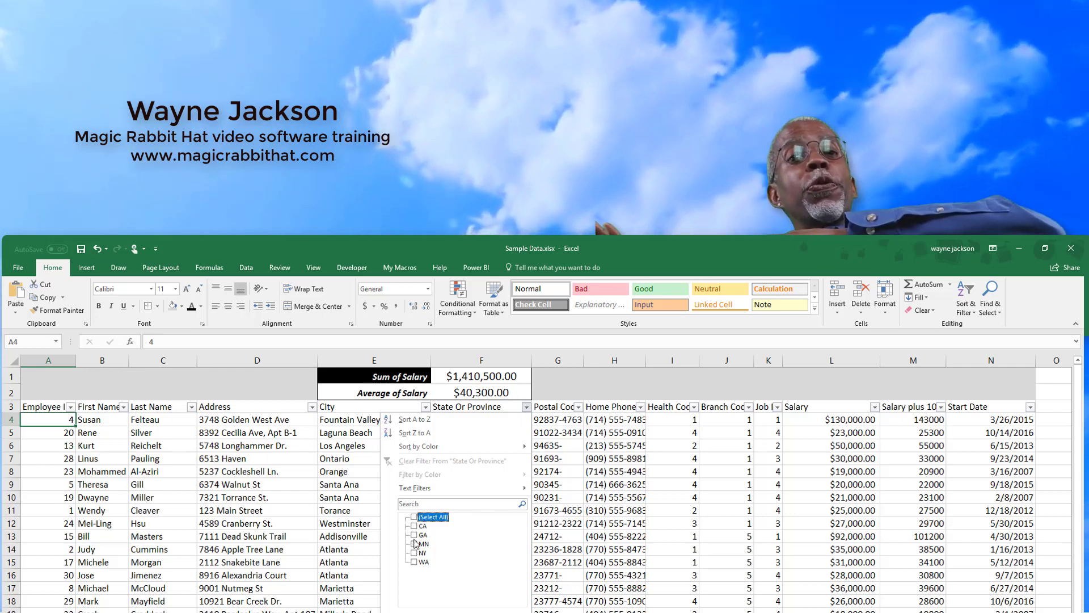
# Try a GA-only State filter and a Health Code 2 filter, clearing each afterward
pyautogui.press('Return')
pyautogui.click(526, 407)
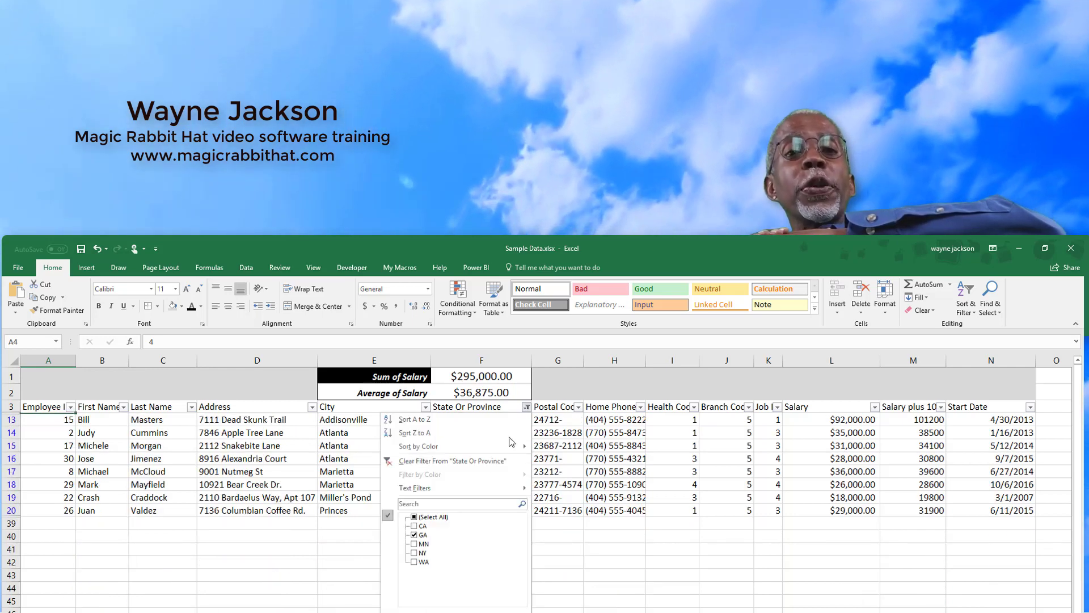
pyautogui.click(456, 463)
pyautogui.click(694, 407)
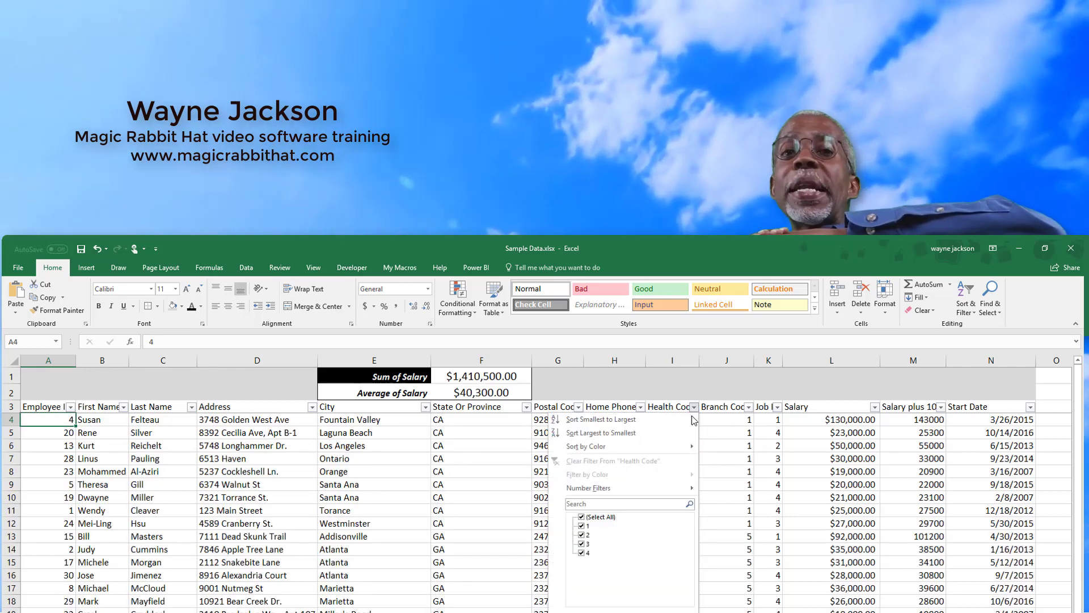
pyautogui.press('Return')
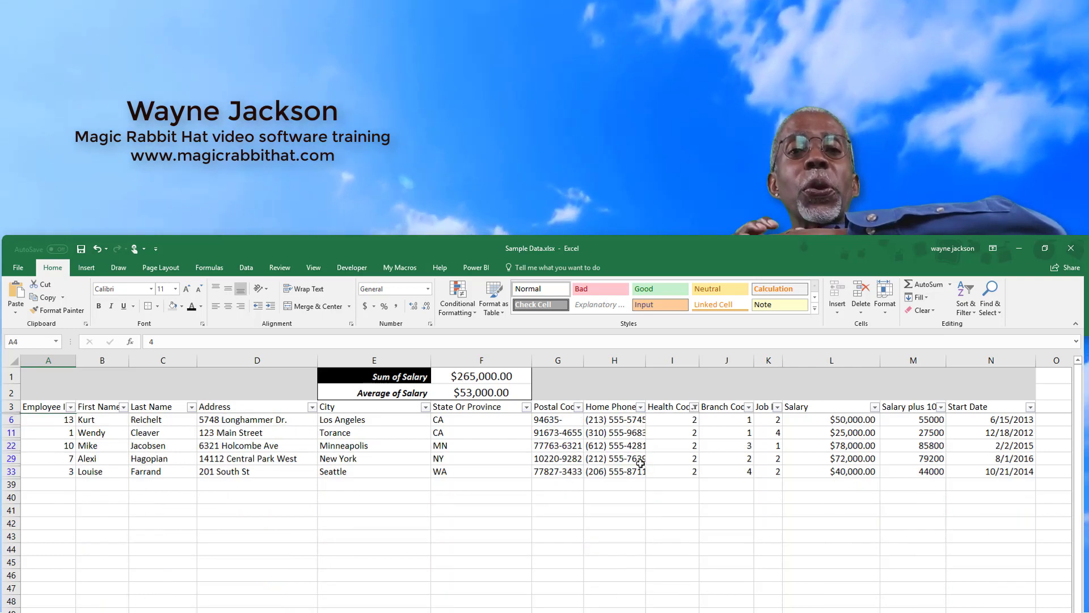
pyautogui.click(695, 407)
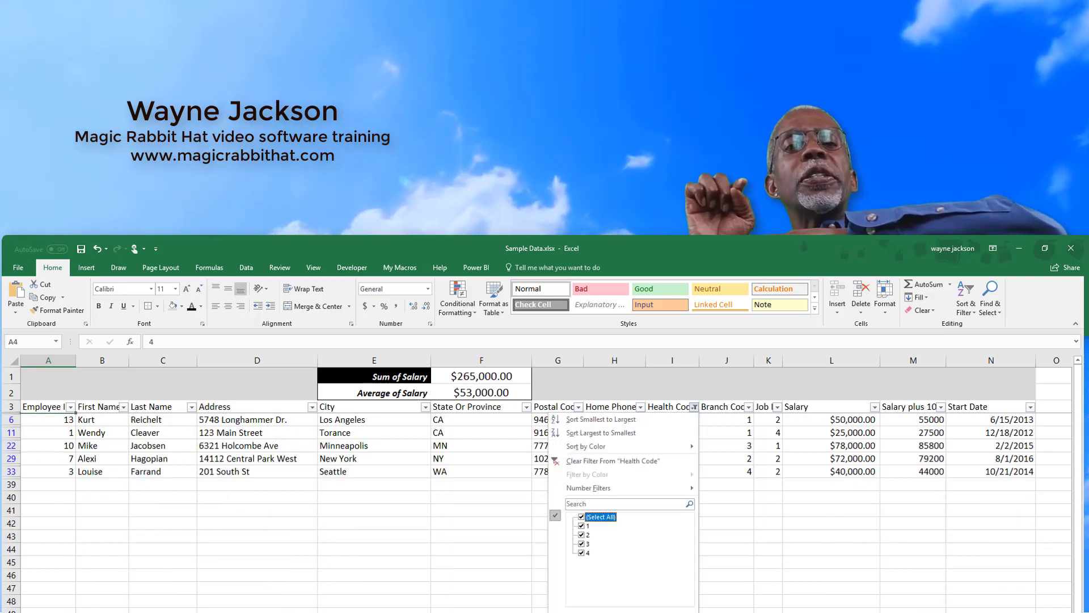
pyautogui.press('Return')
# Filter Start Date to dates after 10/6/2016, leaving two employees
pyautogui.click(1029, 407)
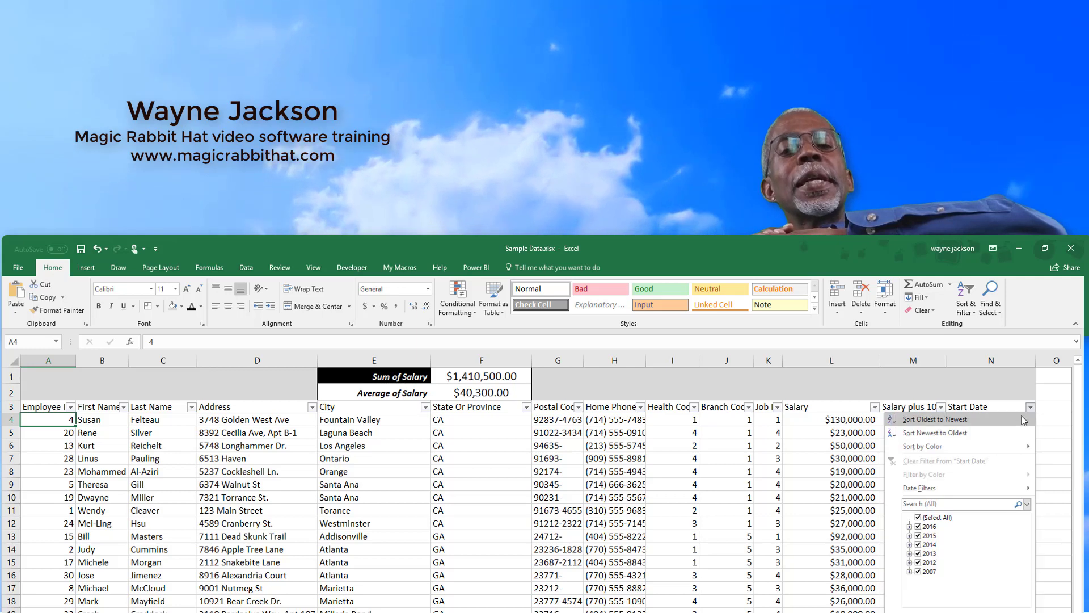
pyautogui.moveTo(922, 488)
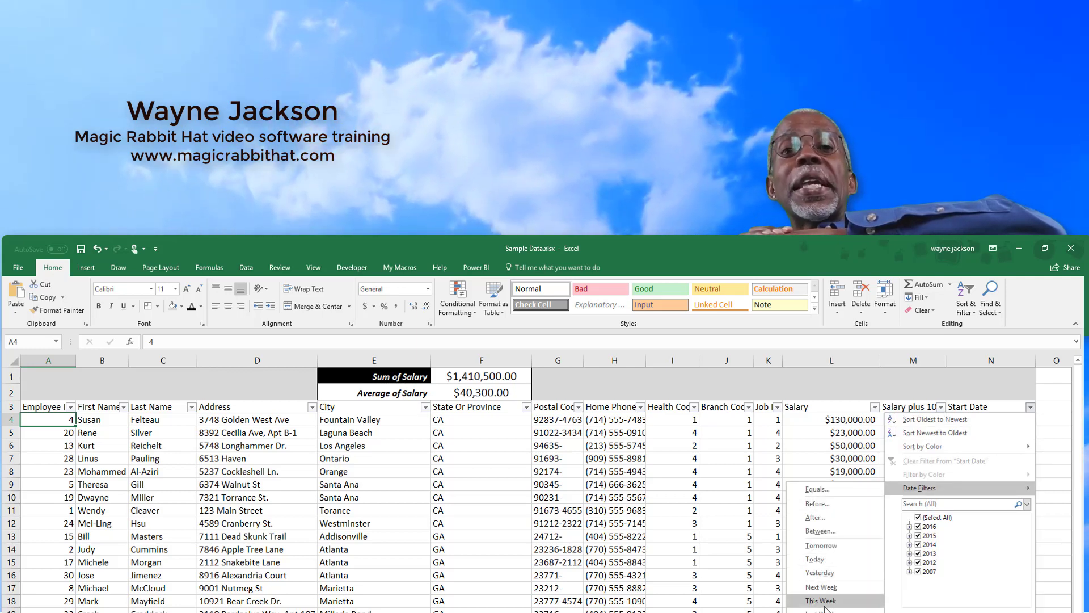
pyautogui.click(836, 521)
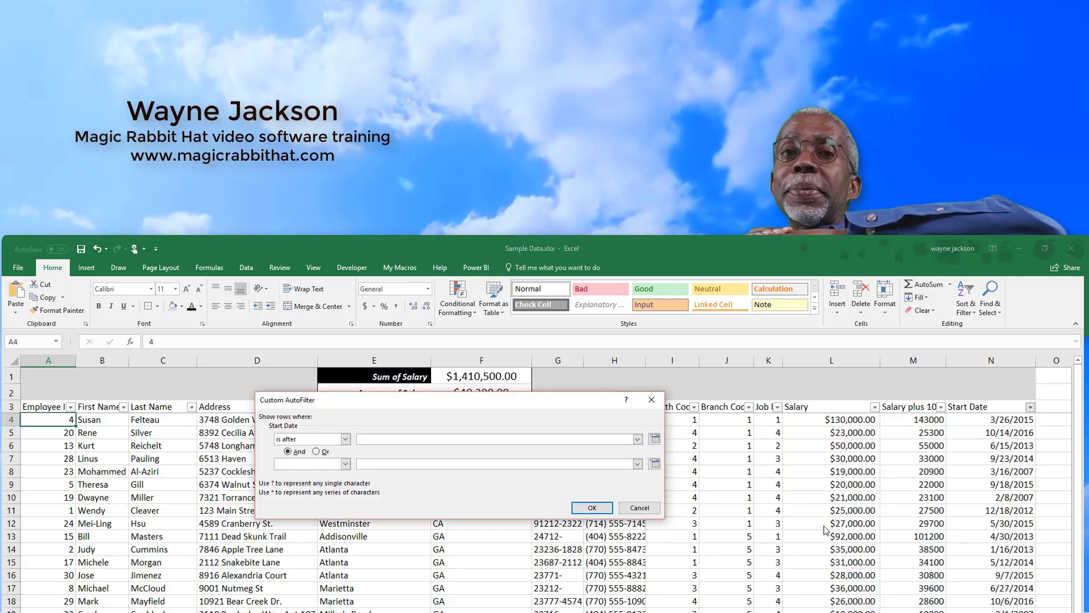
pyautogui.click(638, 439)
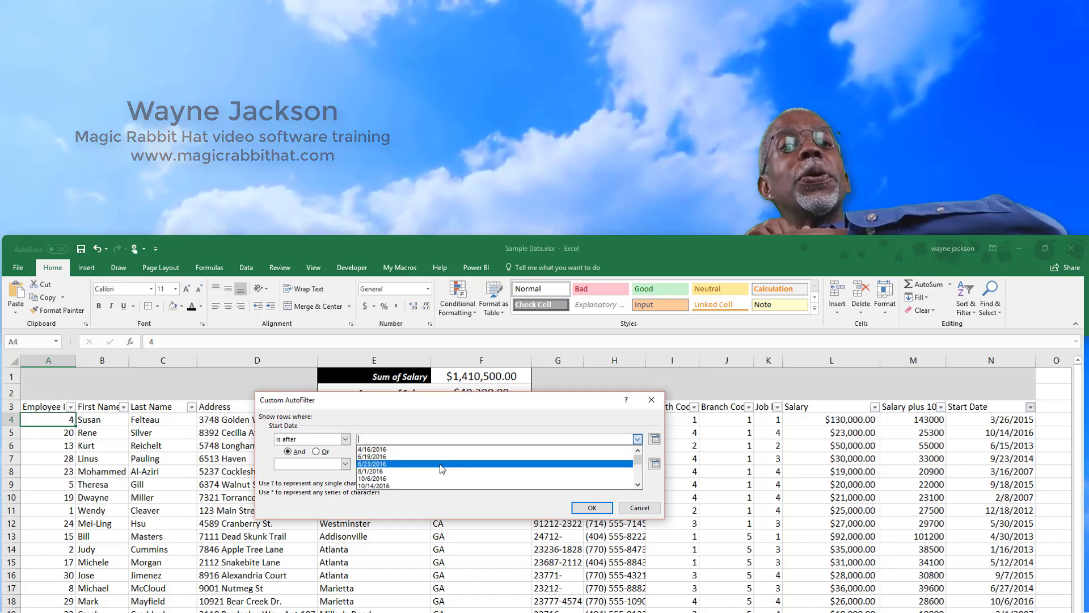
pyautogui.click(442, 478)
pyautogui.click(591, 507)
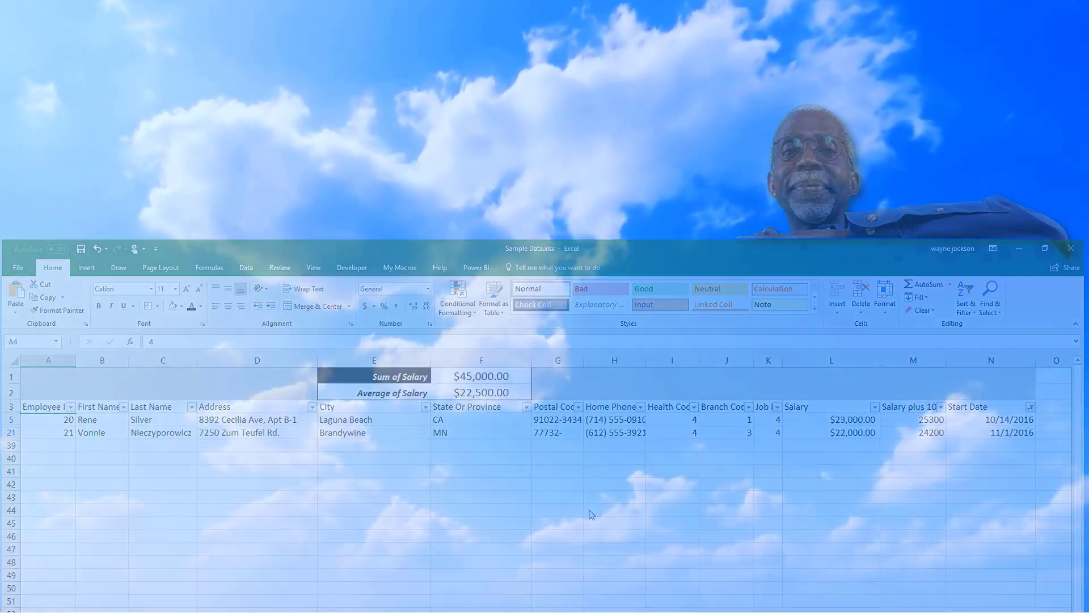